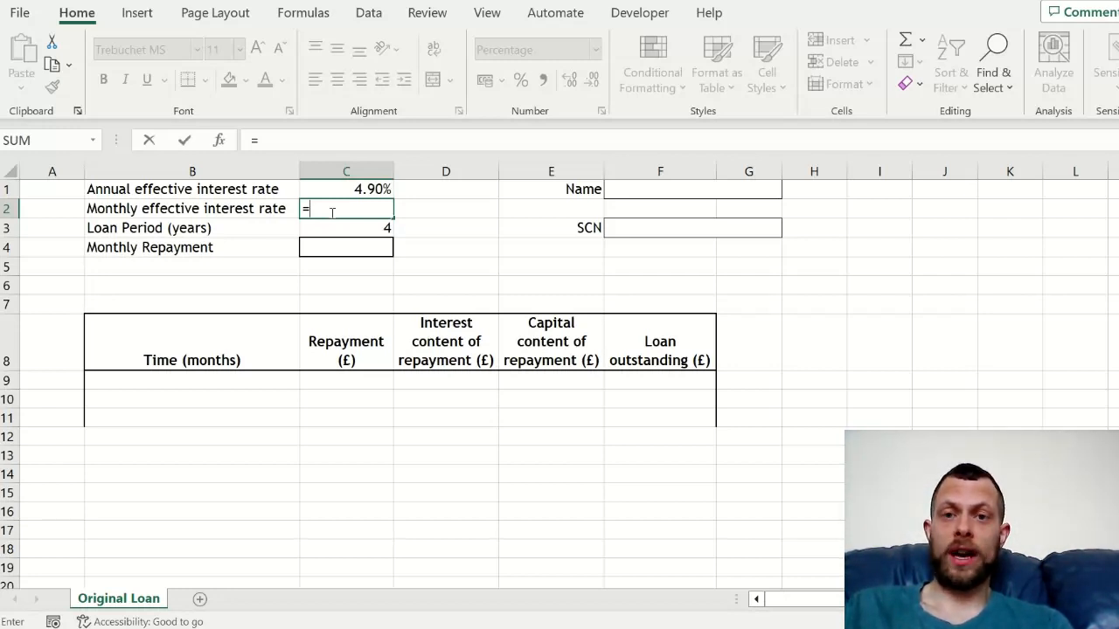
Complete the monthly effective interest rate formula in C2 as =(1+C1)^(1/12)-1.
text((1+)
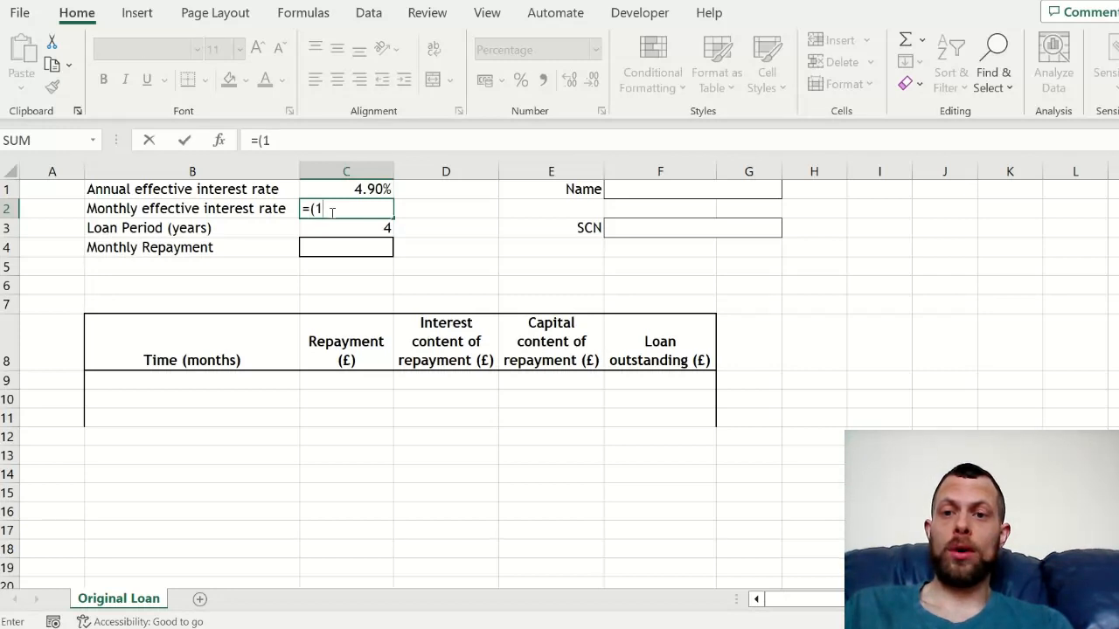
click(354, 188)
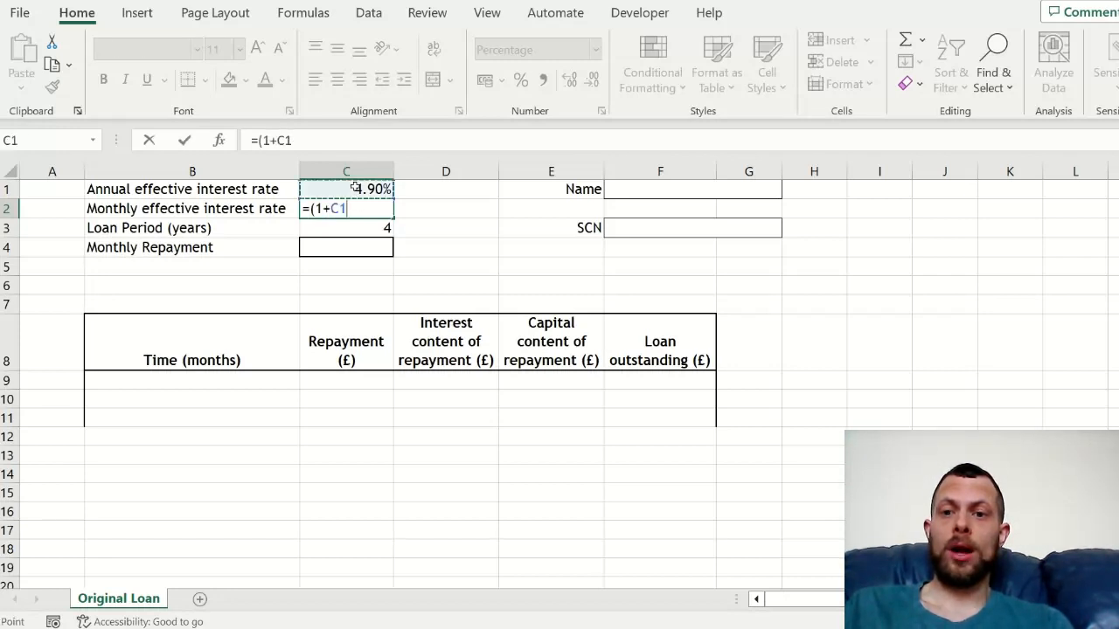
text())
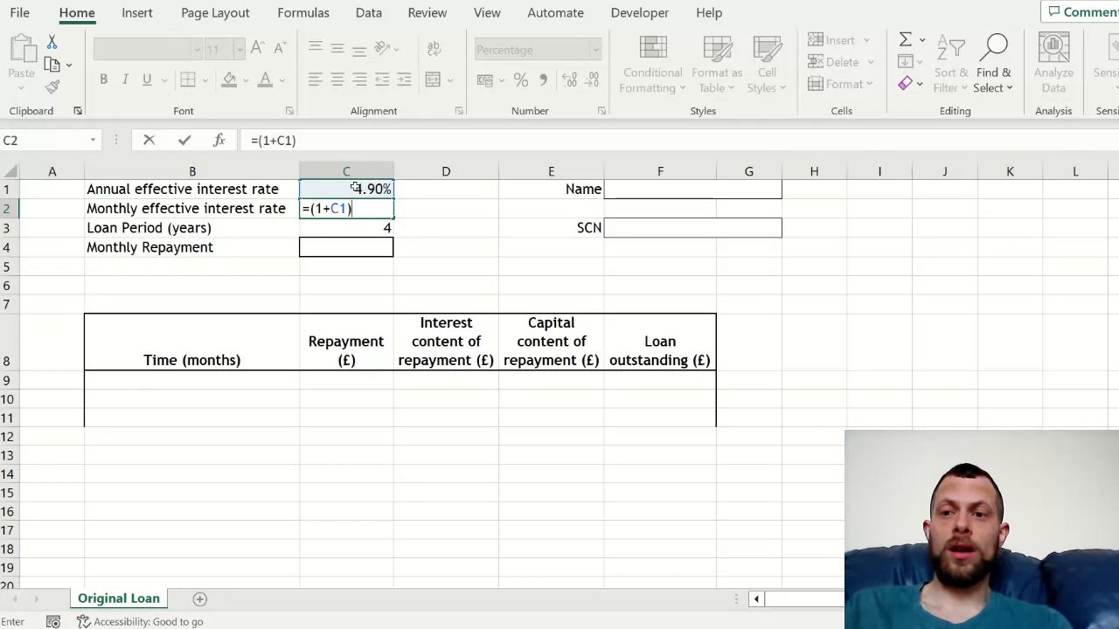
text(^()
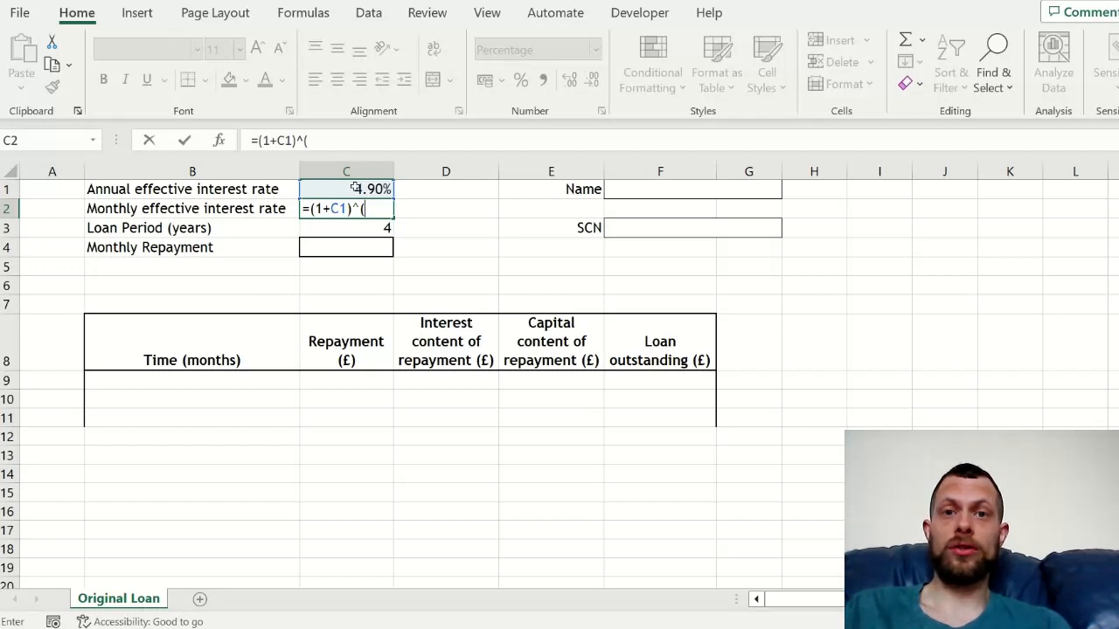
text(1/12)-)
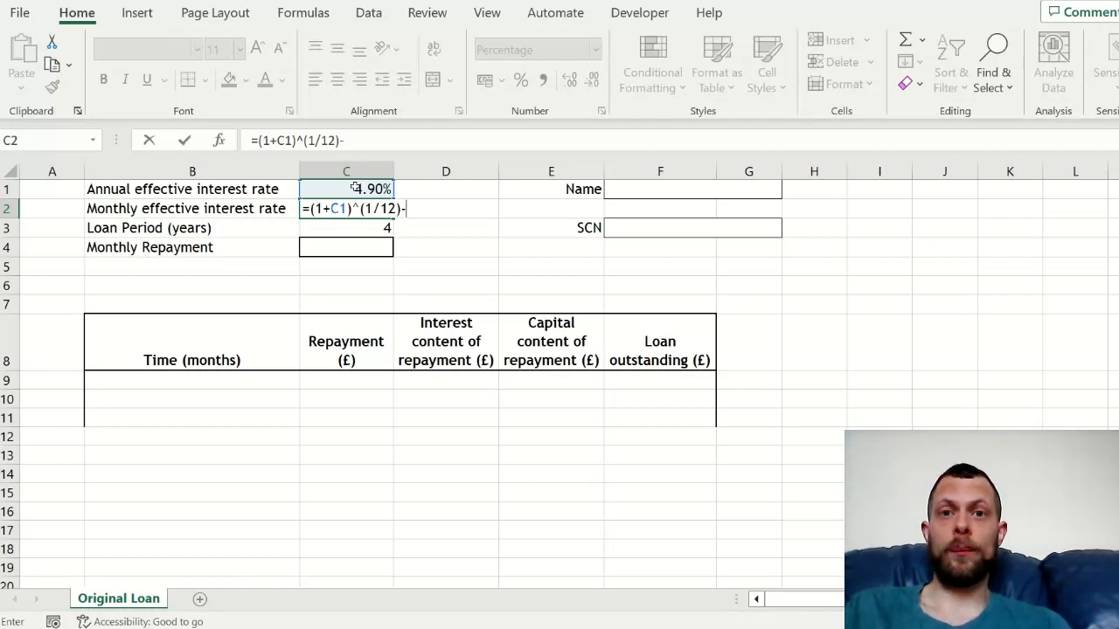
text(1)
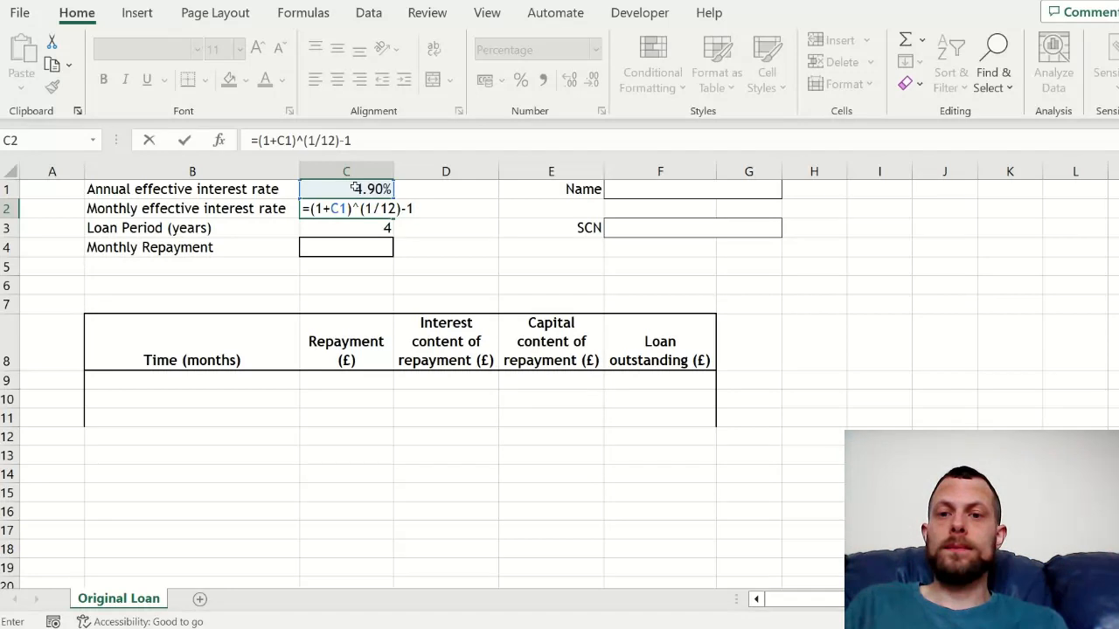
key(Return)
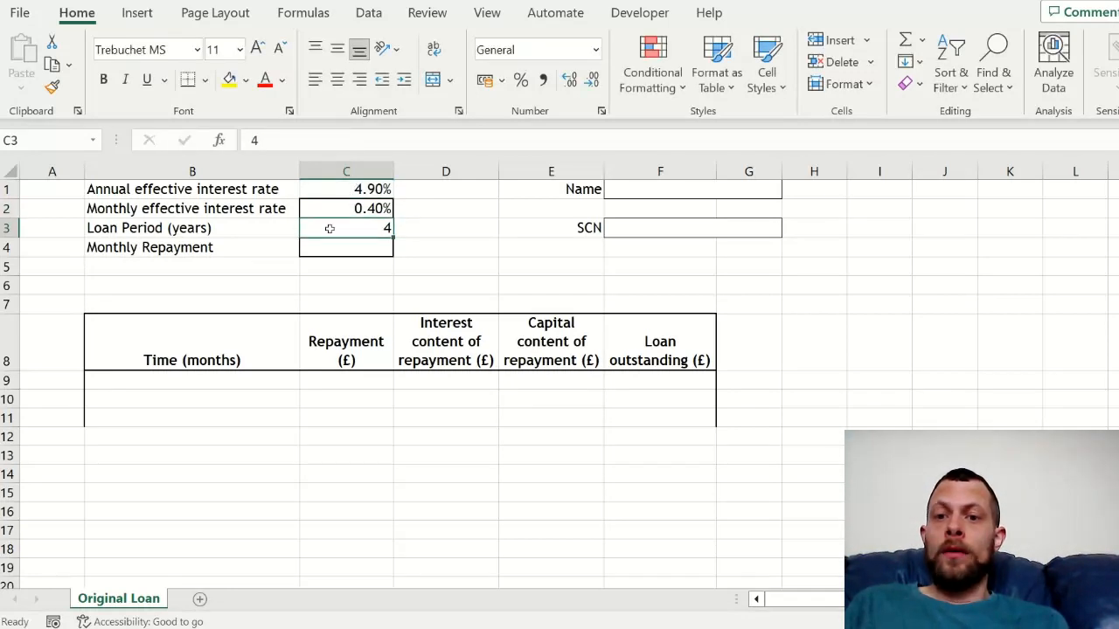
Enter 600 as the Monthly Repayment in C4.
click(330, 241)
text(600)
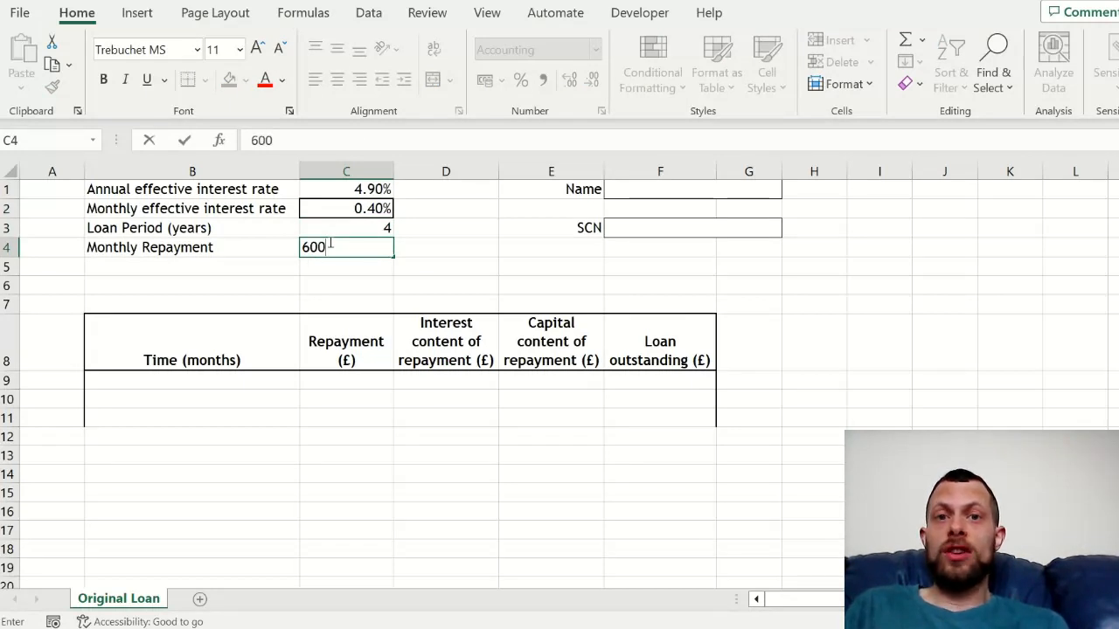
key(Return)
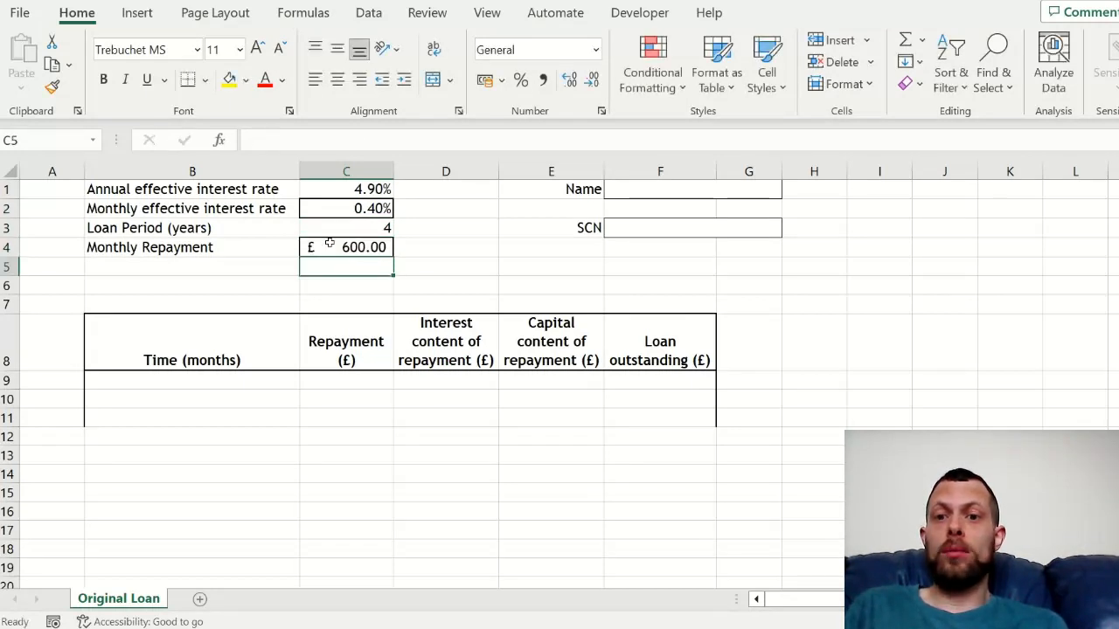
Add the label "Loan amount" in B5 with the value 8000 in C5, formatted as Currency.
click(212, 264)
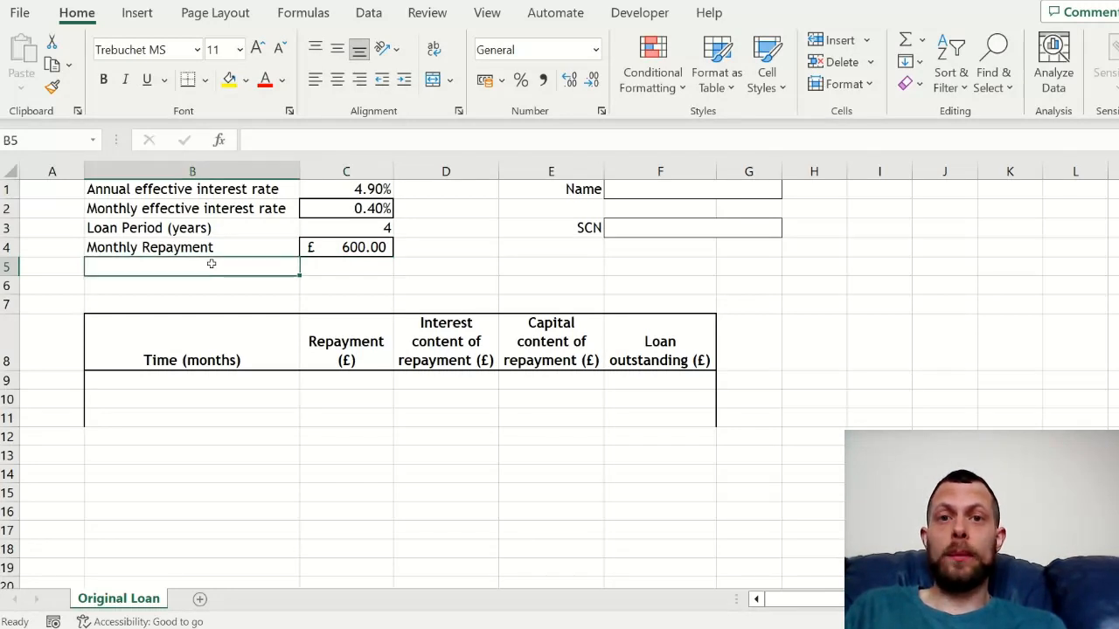
text(Loan amount)
key(Tab)
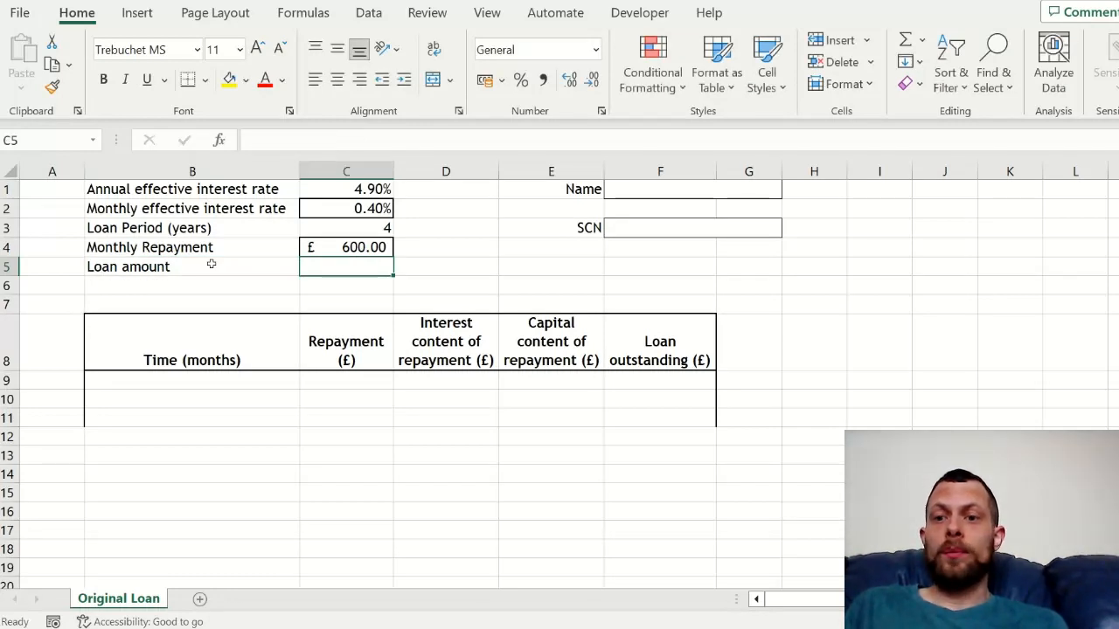
text(8000)
key(Return)
key(Up)
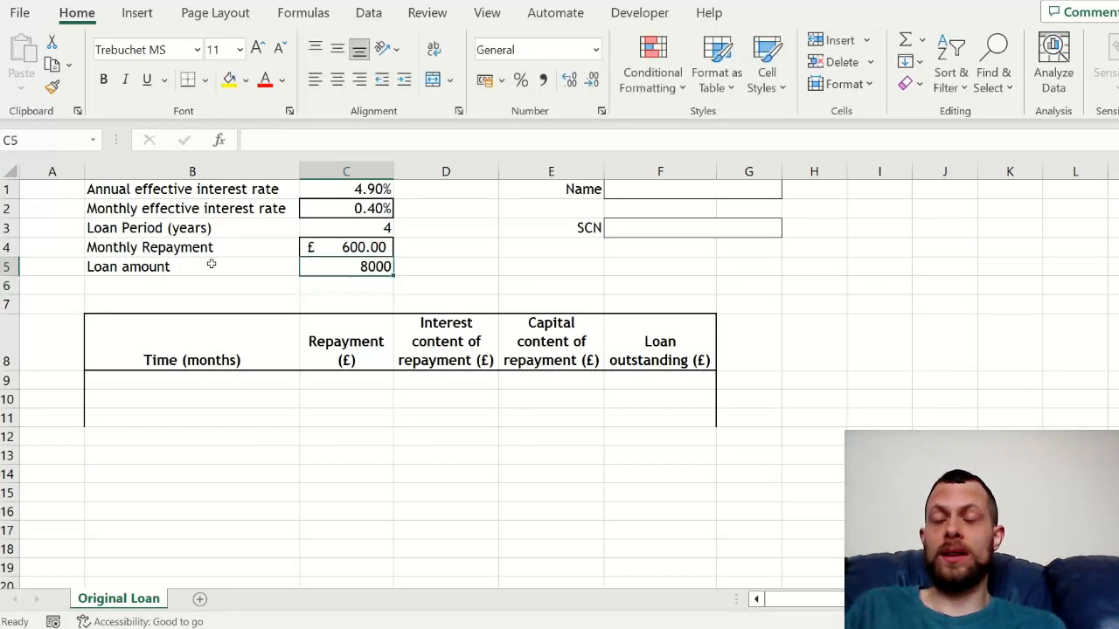
click(594, 52)
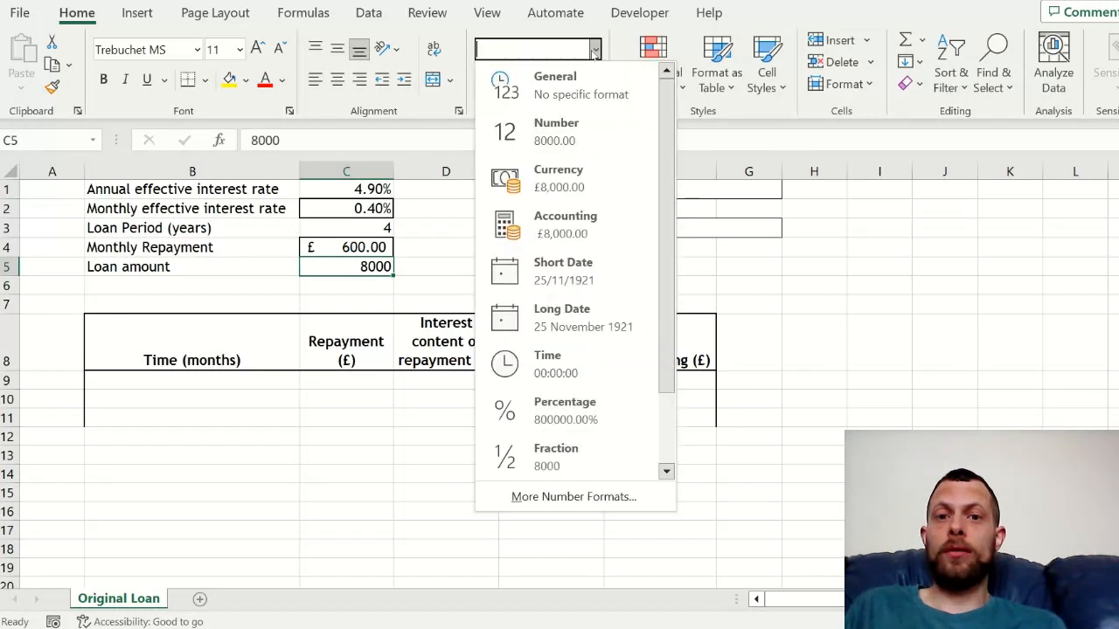
click(561, 179)
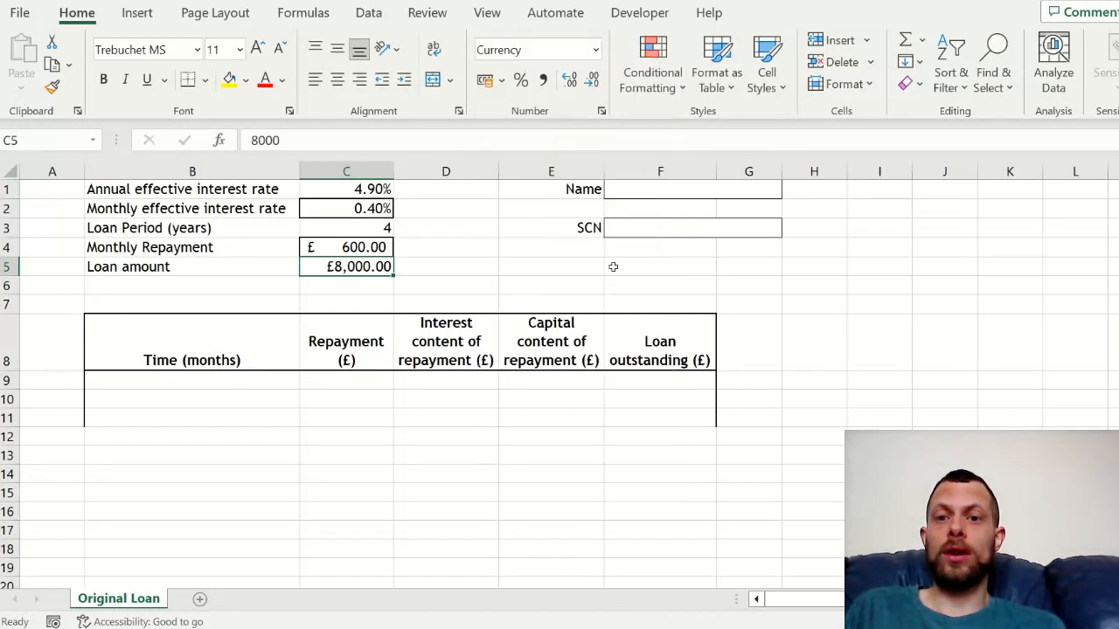
Link the initial loan outstanding in F9 to the loan amount with =C5.
click(647, 376)
text(=)
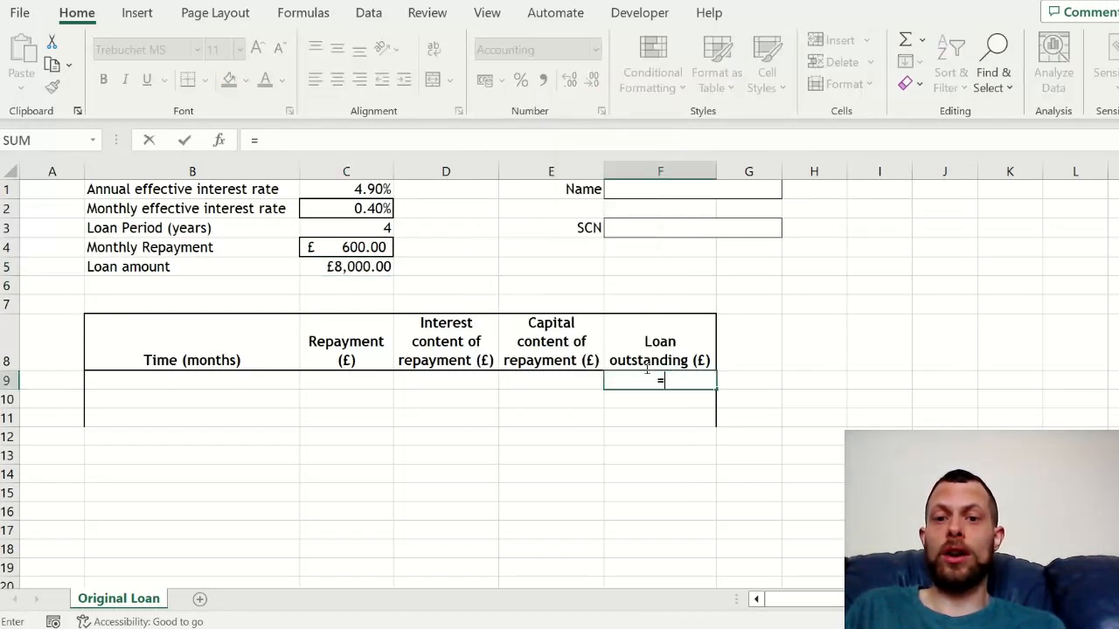
click(361, 268)
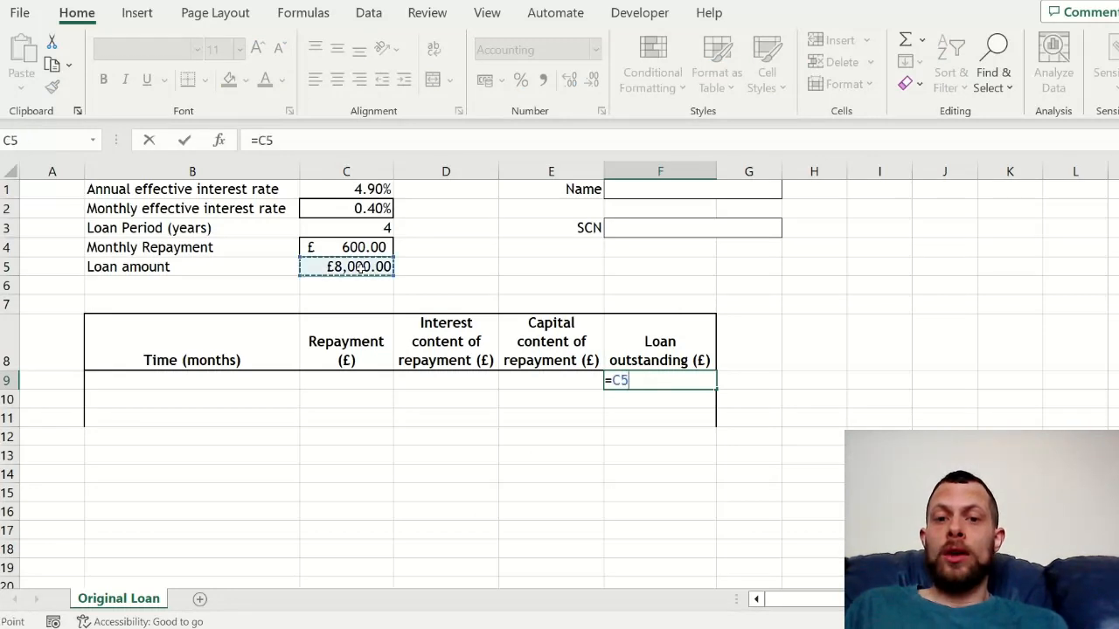
key(Return)
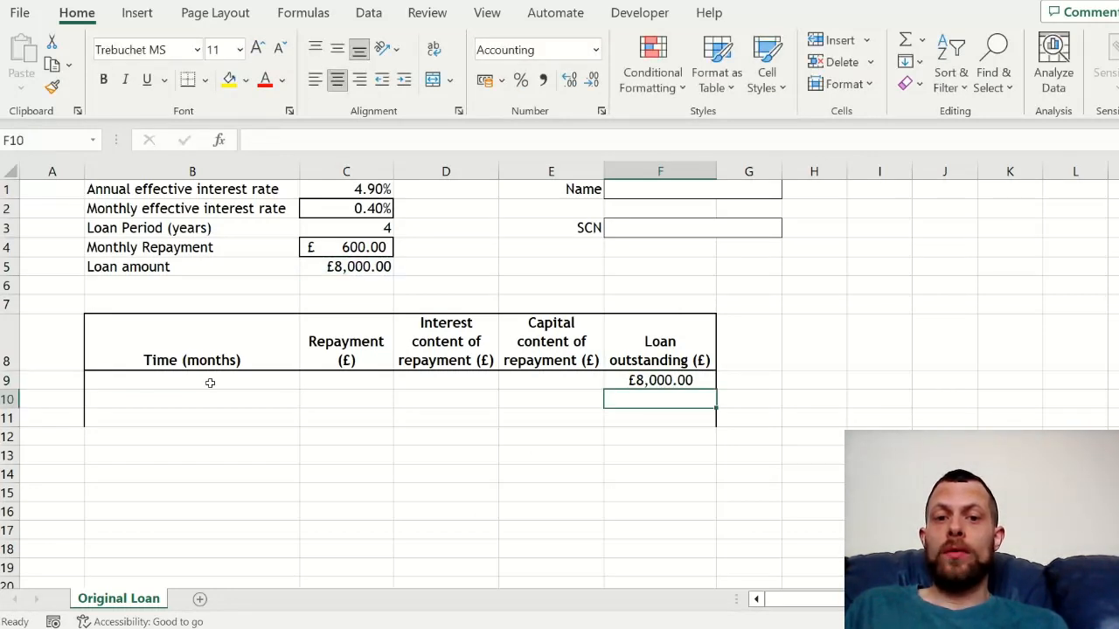
Enter the first time values 0, 1 and 2 in B9 to B11 of the Time (months) column.
click(210, 382)
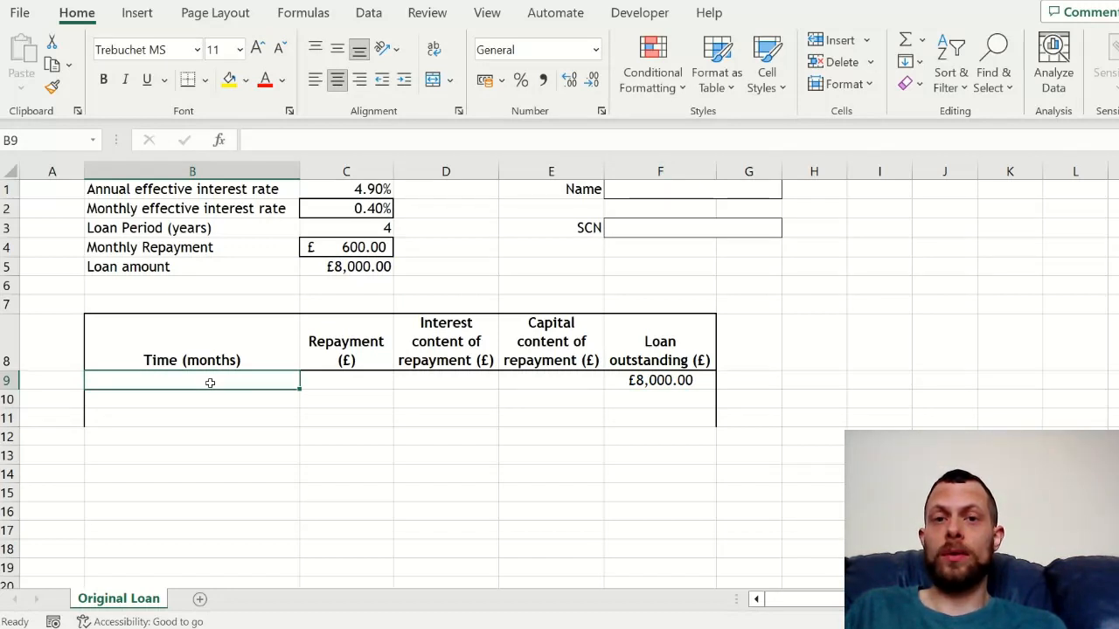
text(0)
key(Return)
text(1)
key(Return)
text(2)
key(Up)
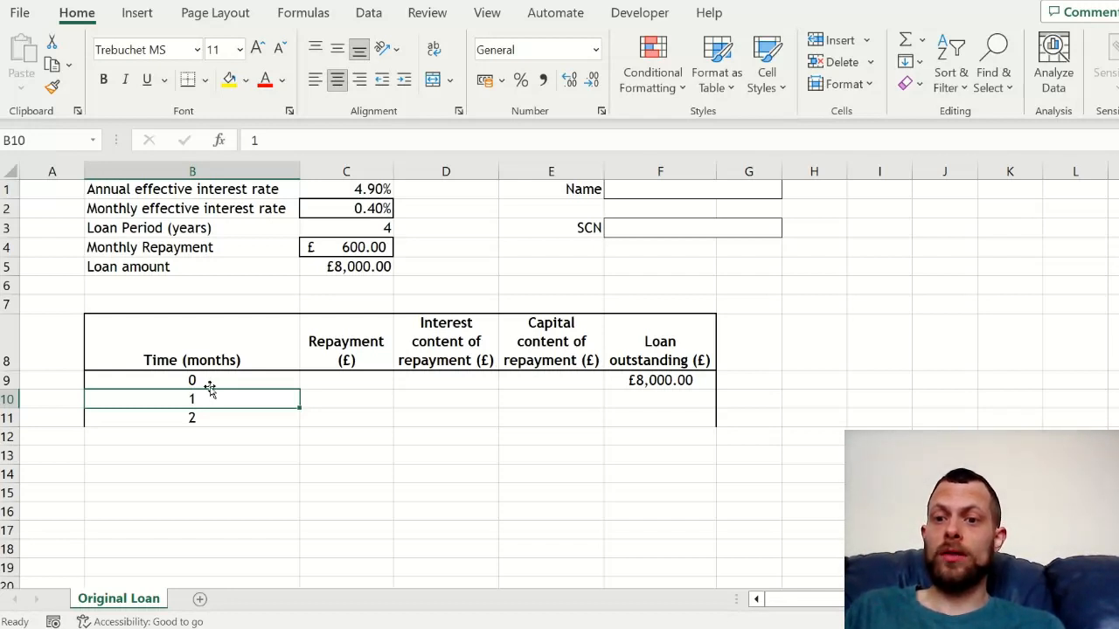
Extend the month series from B10:B11 down column B and clear the surplus month 49 in B58.
drag(208, 395, 213, 417)
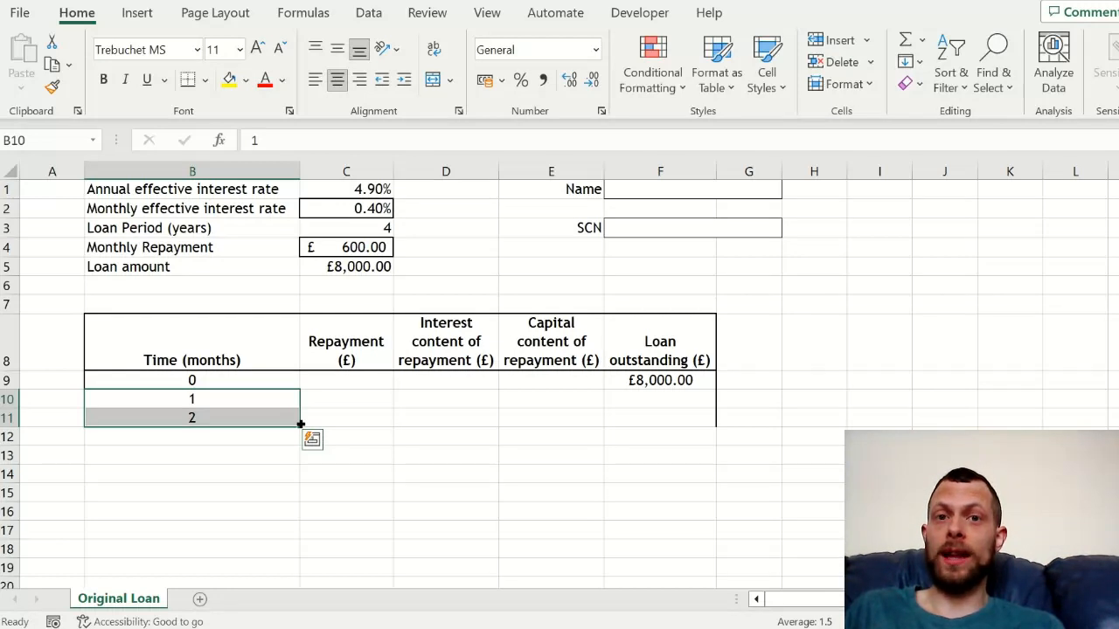
drag(298, 424, 279, 579)
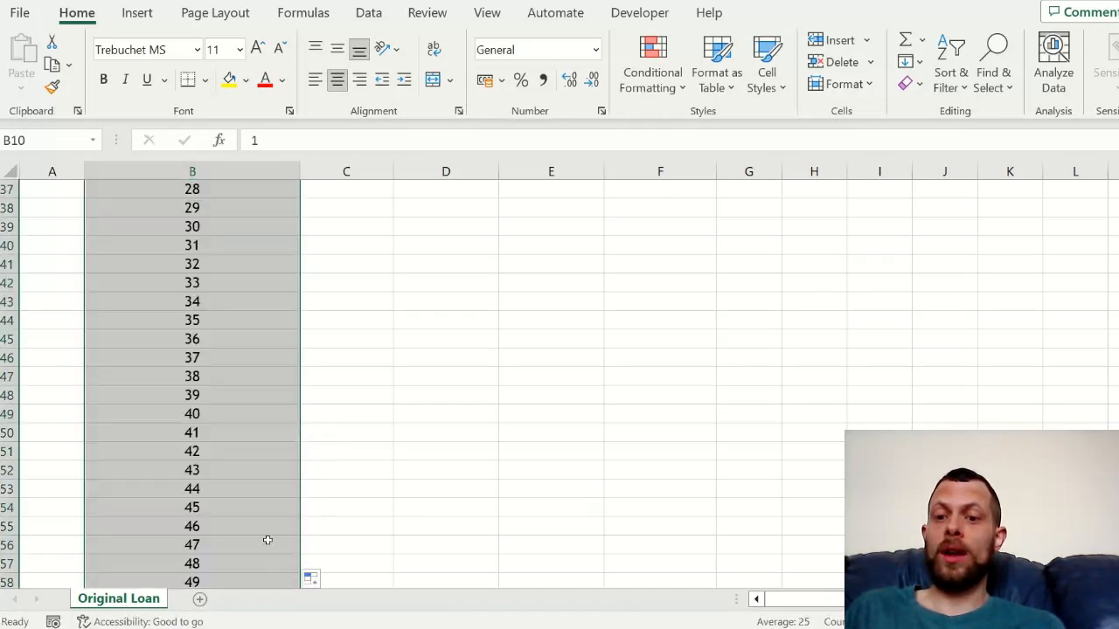
click(267, 543)
key(Down)
key(Down)
key(Delete)
Enter the month 1 repayment in C10 as an absolute reference to the monthly repayment, =$C$4.
key(Page_Up)
key(Page_Up)
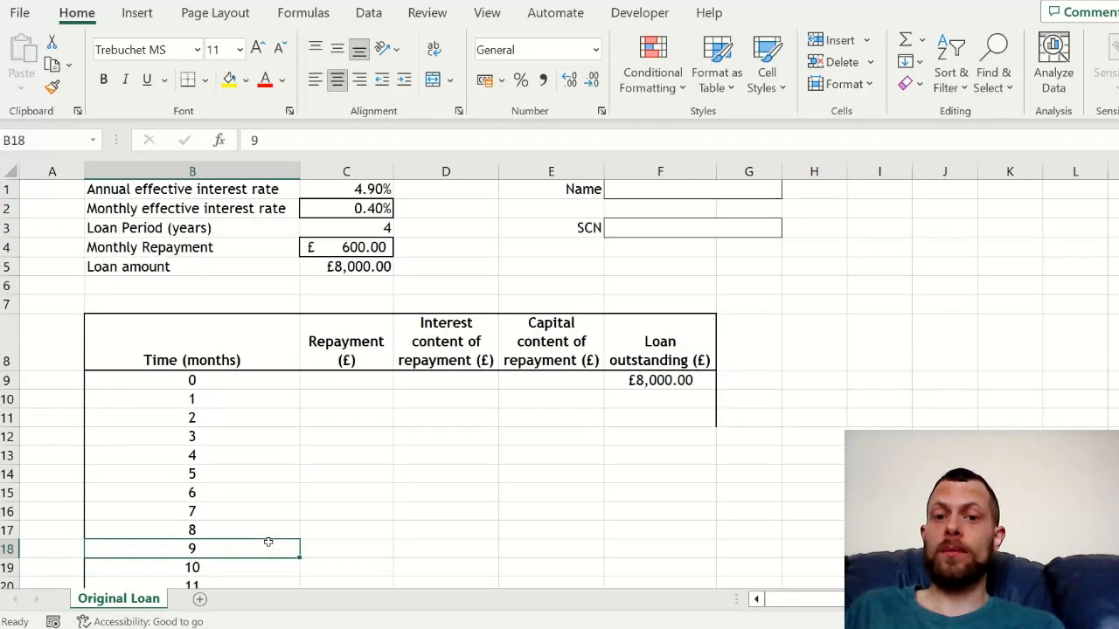
click(354, 403)
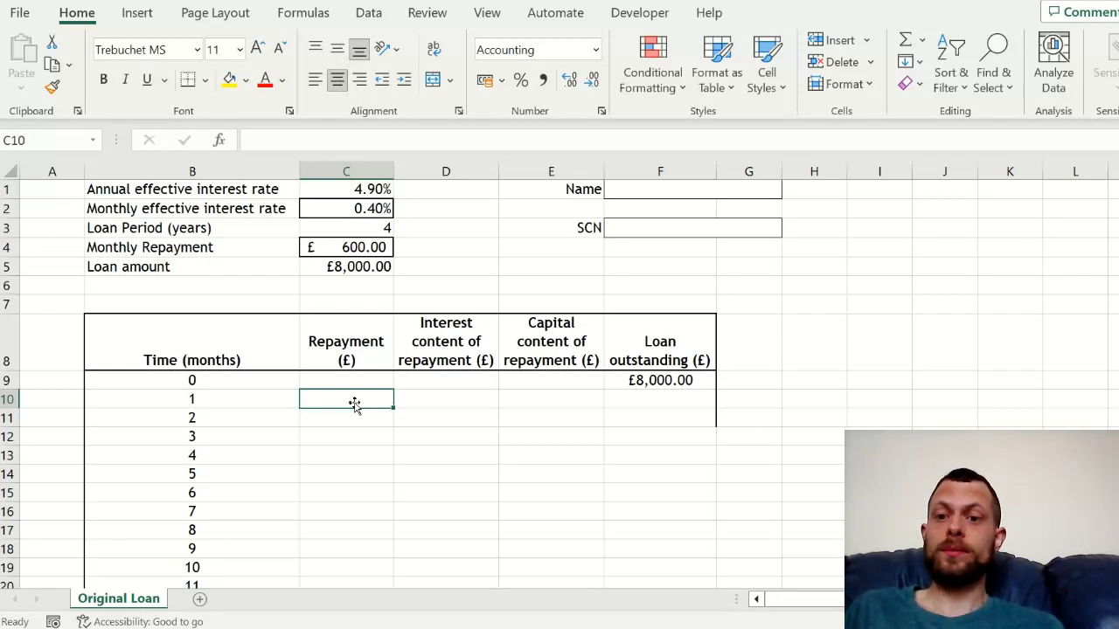
text(=)
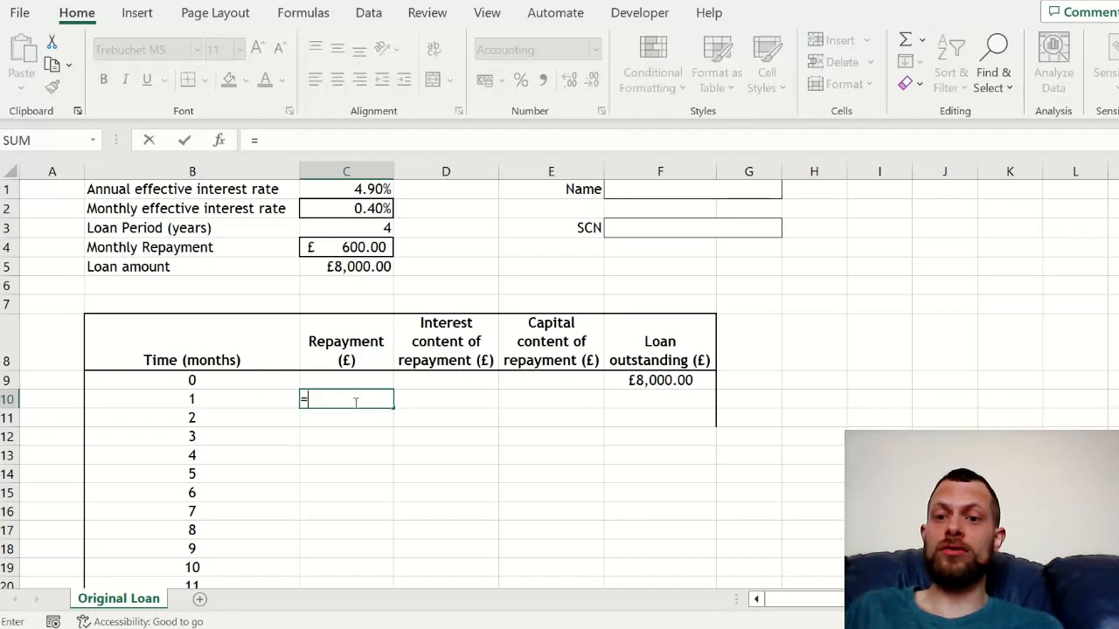
click(343, 244)
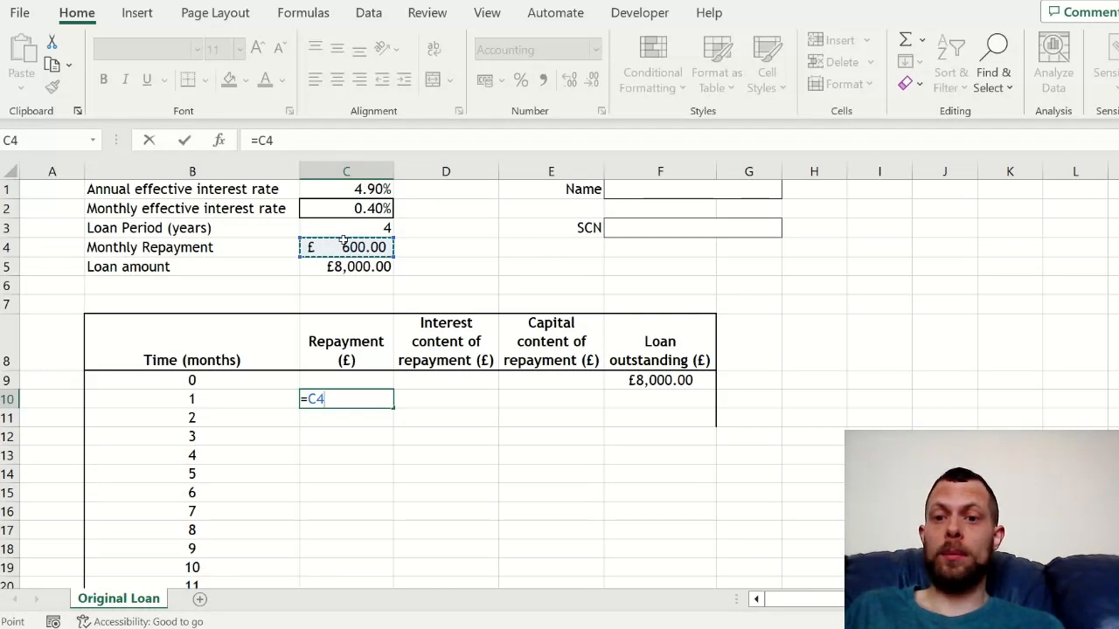
key(F4)
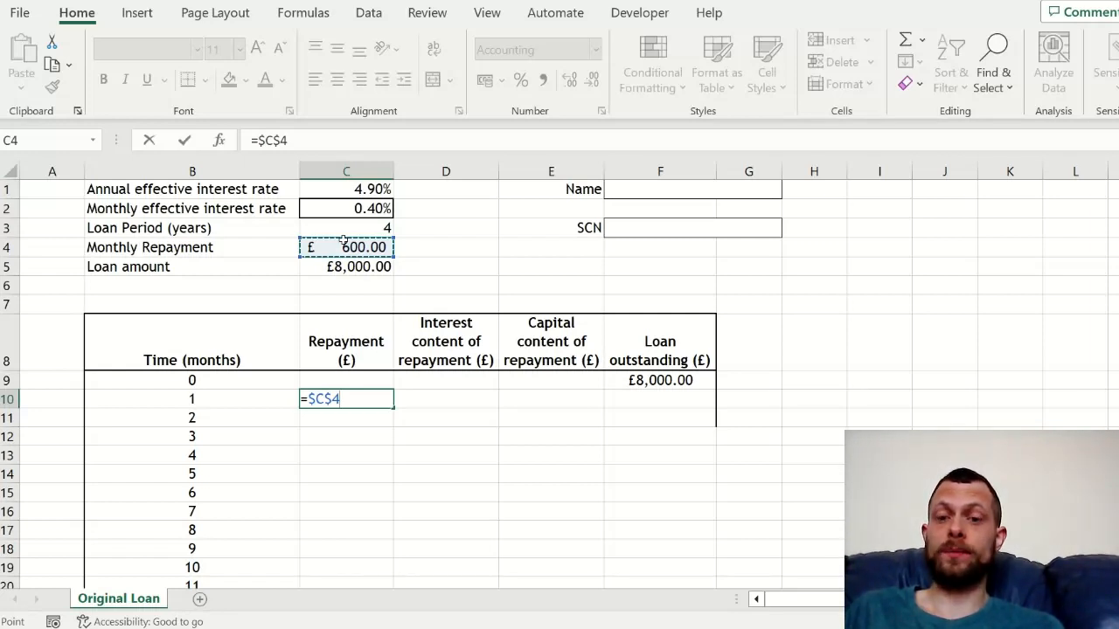
key(Return)
Calculate the month 1 interest content in D10 with =ROUND(F9*$C$2,2).
key(Up)
key(Right)
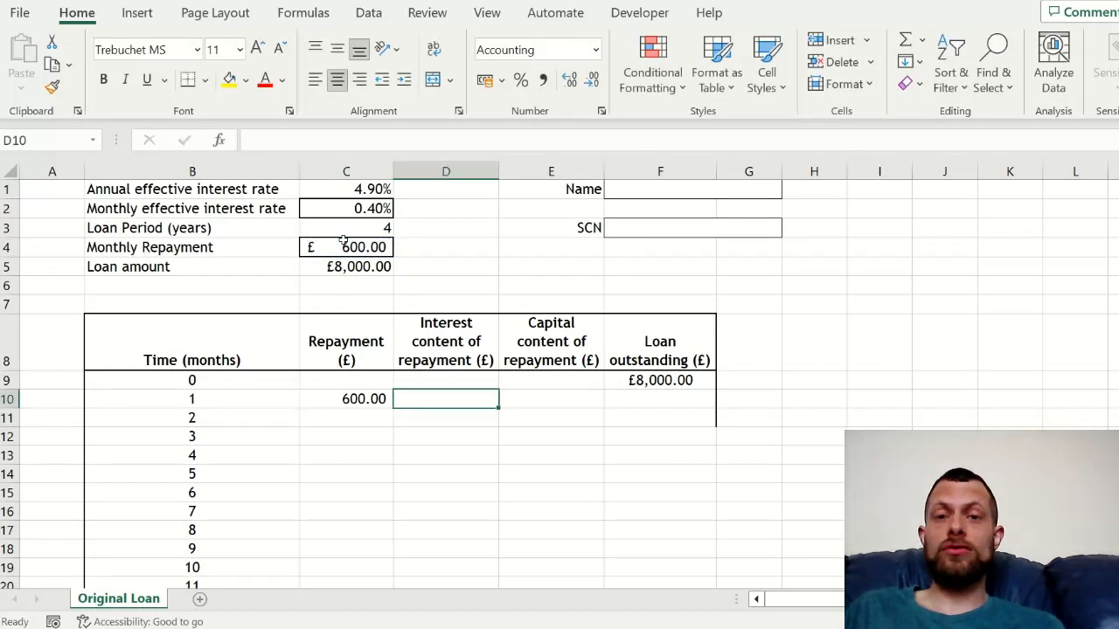
text(=round()
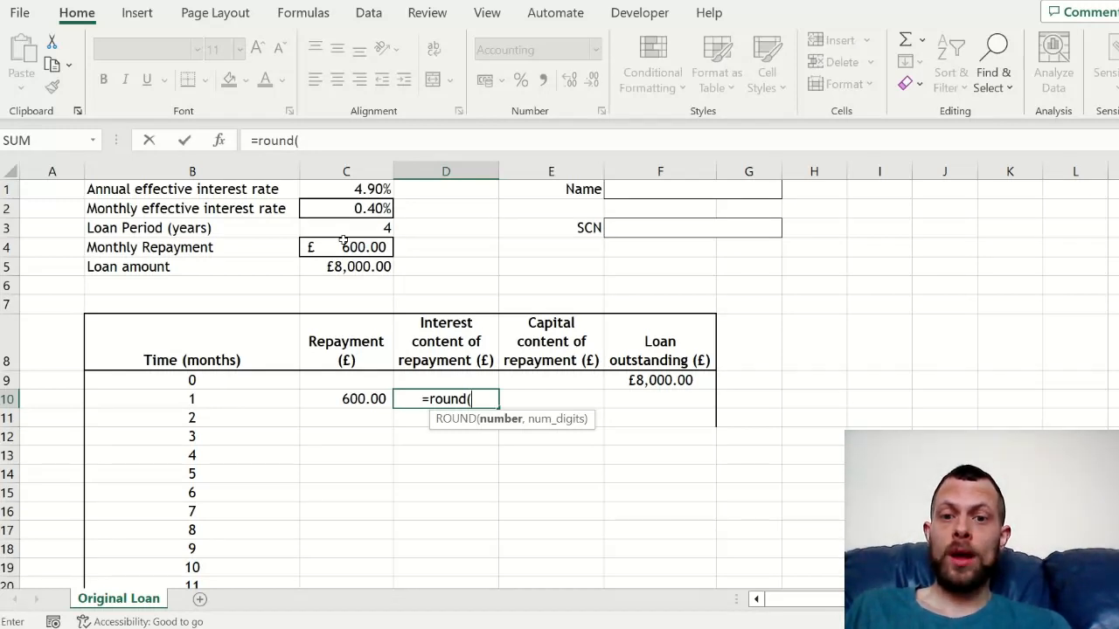
click(656, 378)
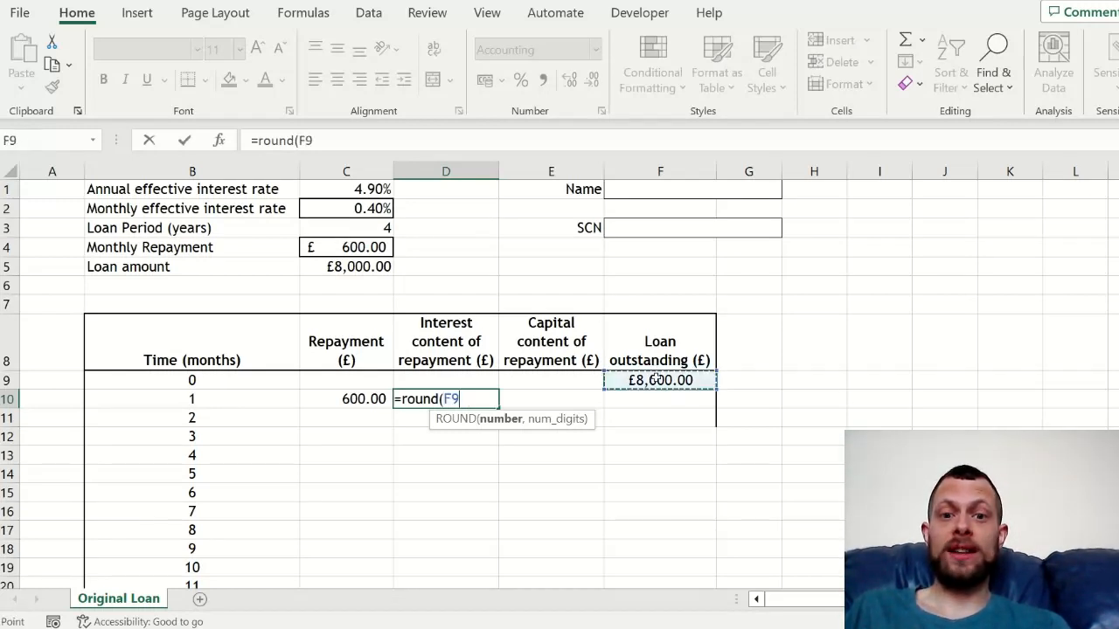
text(*)
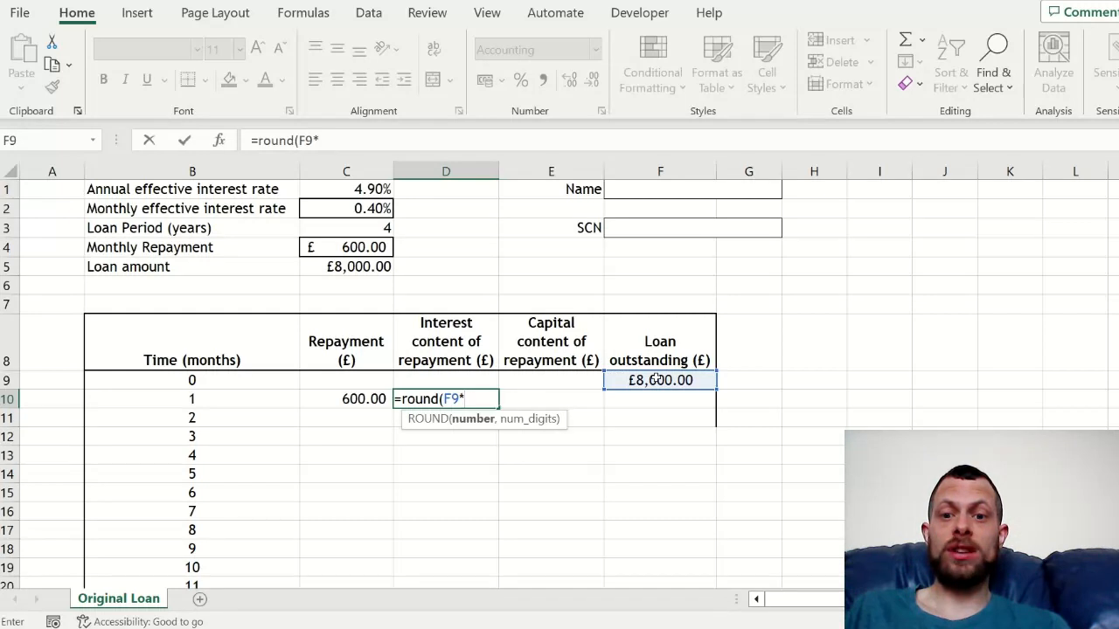
click(366, 207)
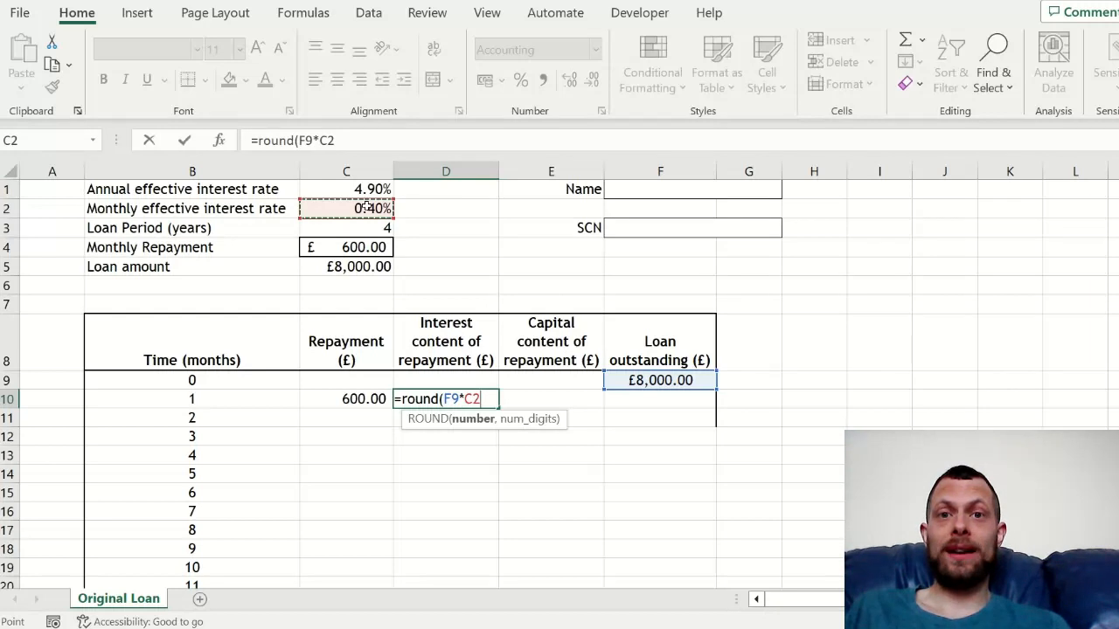
key(F4)
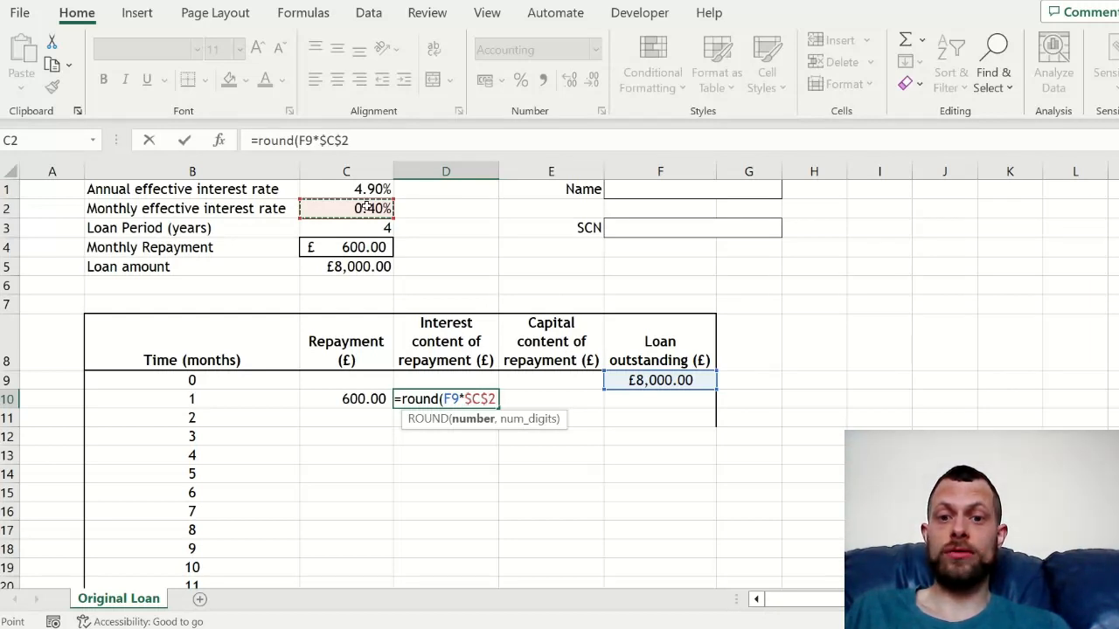
text(,2))
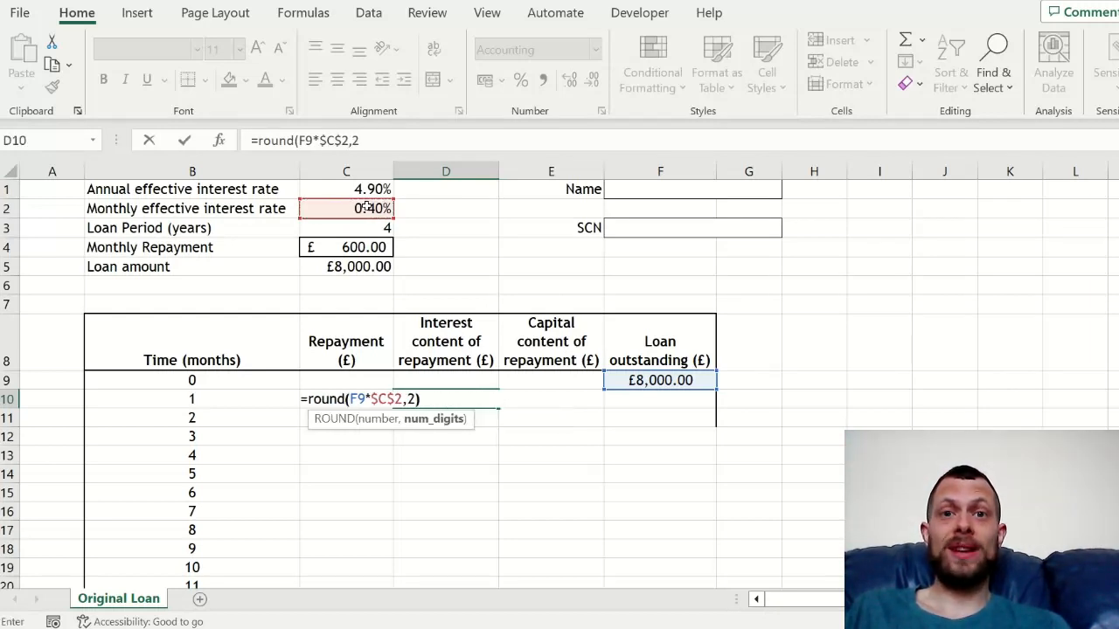
key(Return)
Calculate the month 1 capital content in E10 as repayment minus interest, =C10-D10.
key(Up)
key(Right)
text(=)
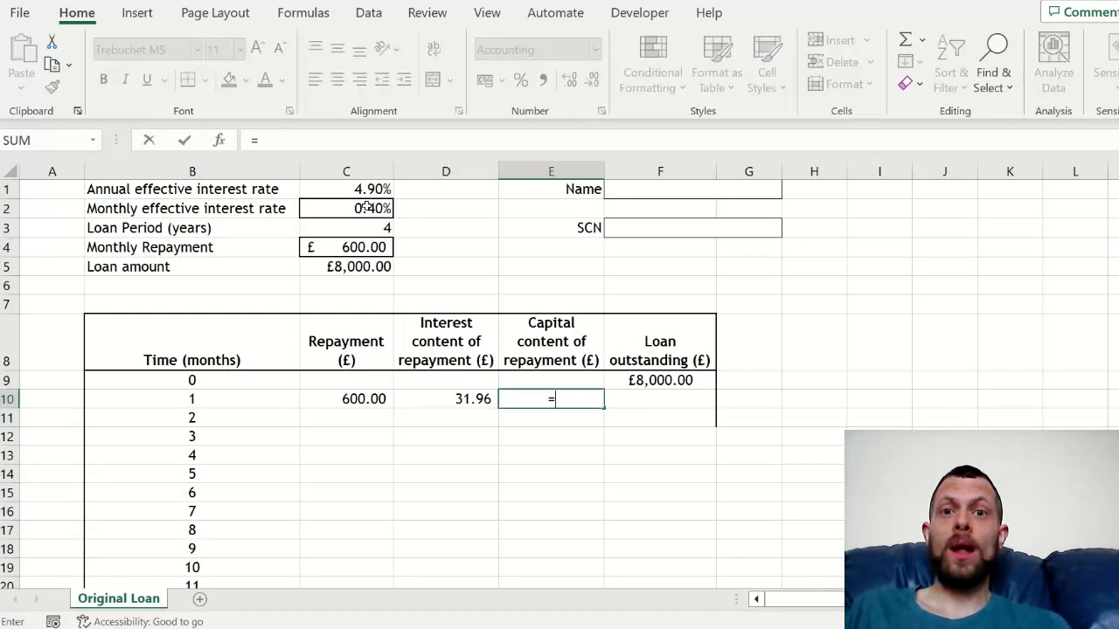
click(356, 398)
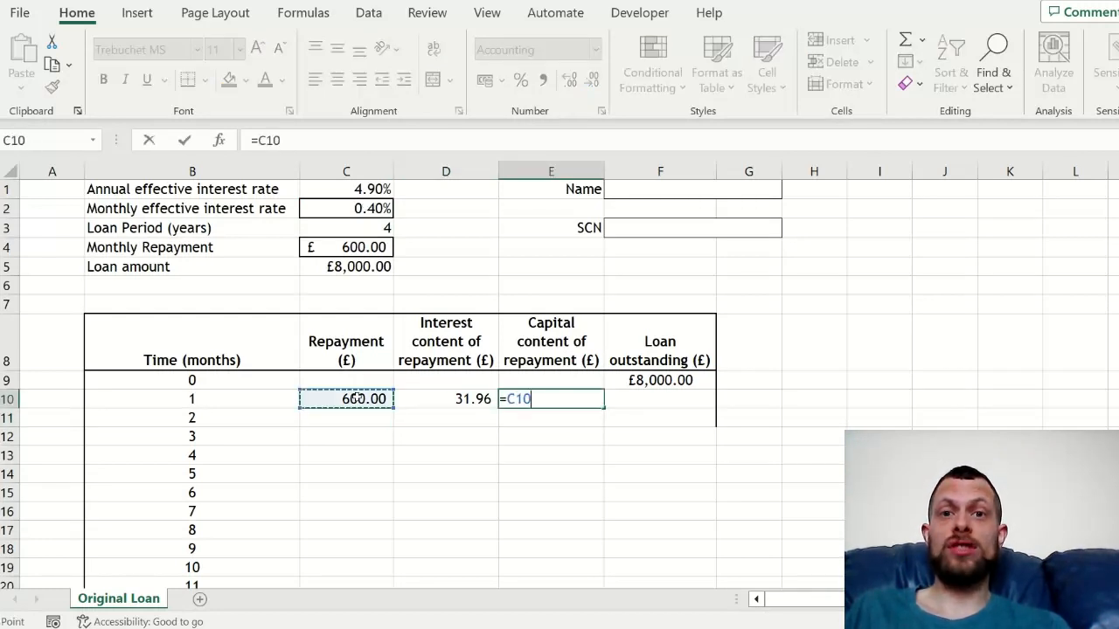
text(-)
click(424, 398)
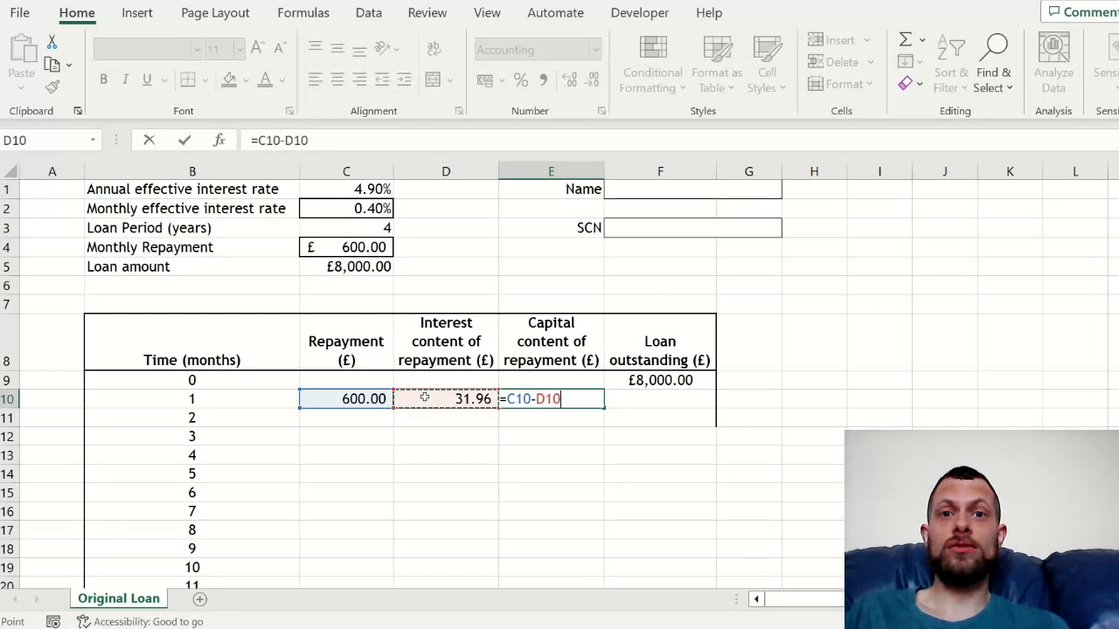
key(Return)
Calculate the loan outstanding after month 1 in F10 as the previous balance minus the capital repaid, =F9-E10.
key(Up)
key(Right)
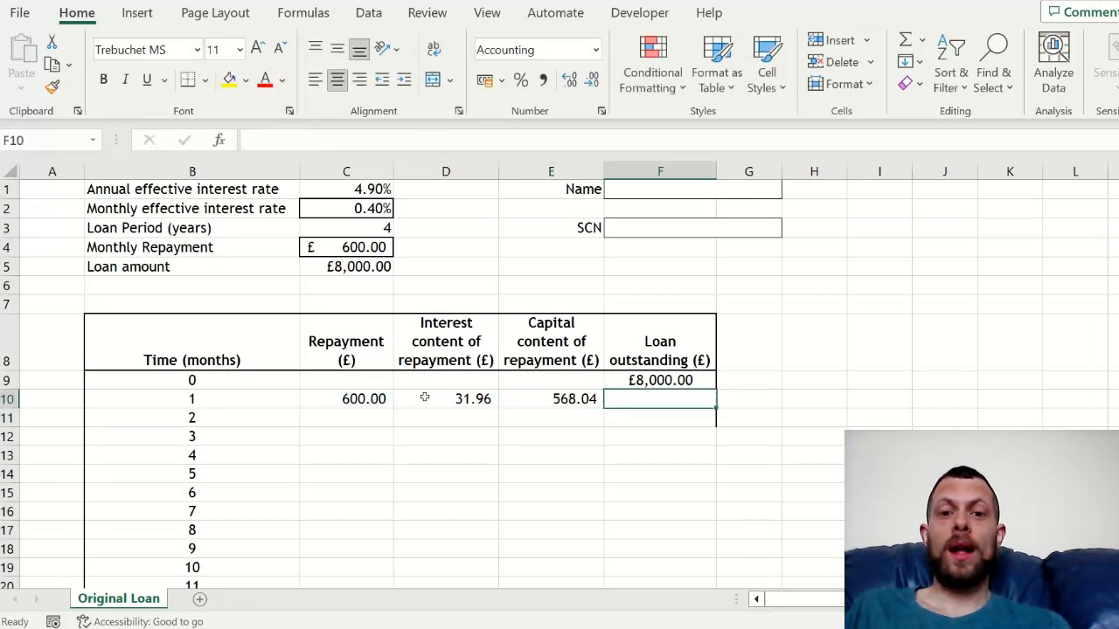
text(=)
click(671, 374)
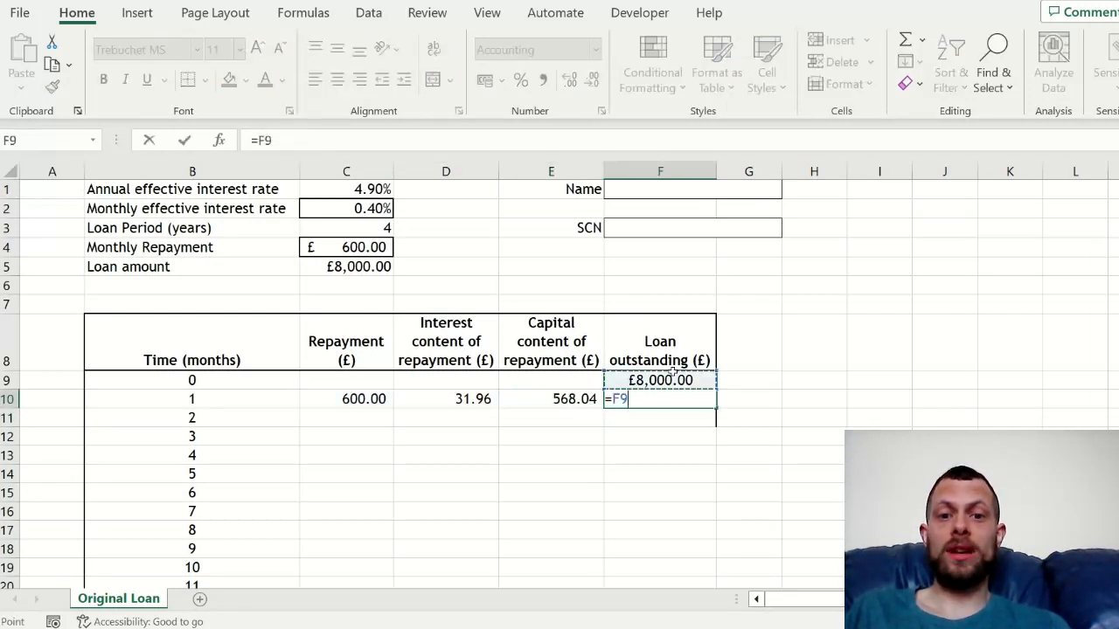
text(-)
click(556, 399)
key(Return)
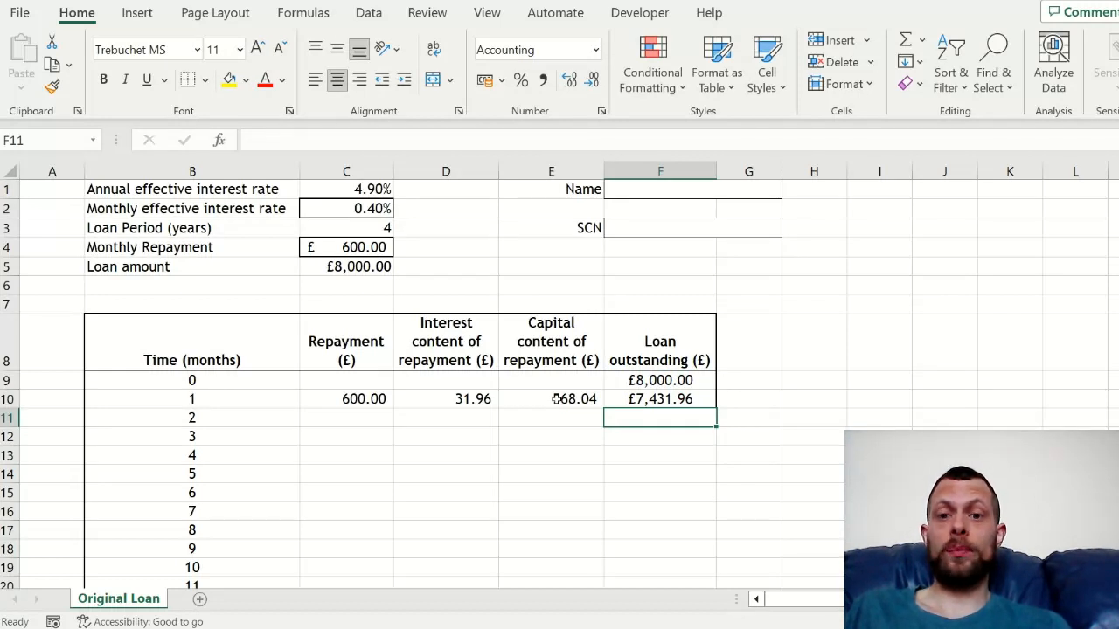
Display the sheet's formulas, review the month 1 formulas across columns C to F, and switch back to values.
key(ctrl+grave)
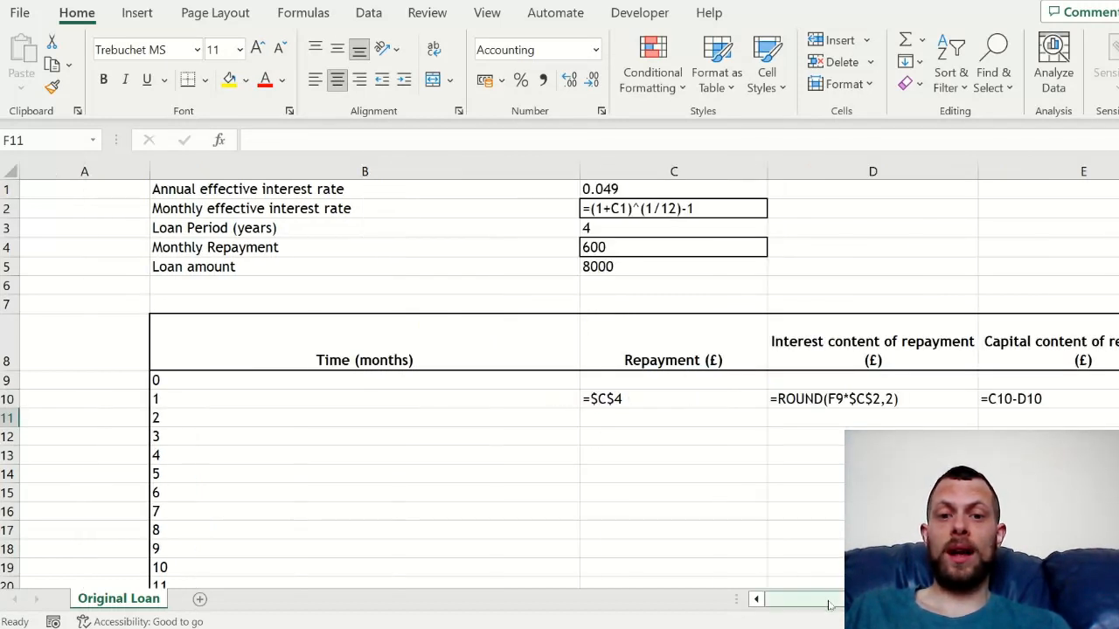
drag(828, 604, 829, 603)
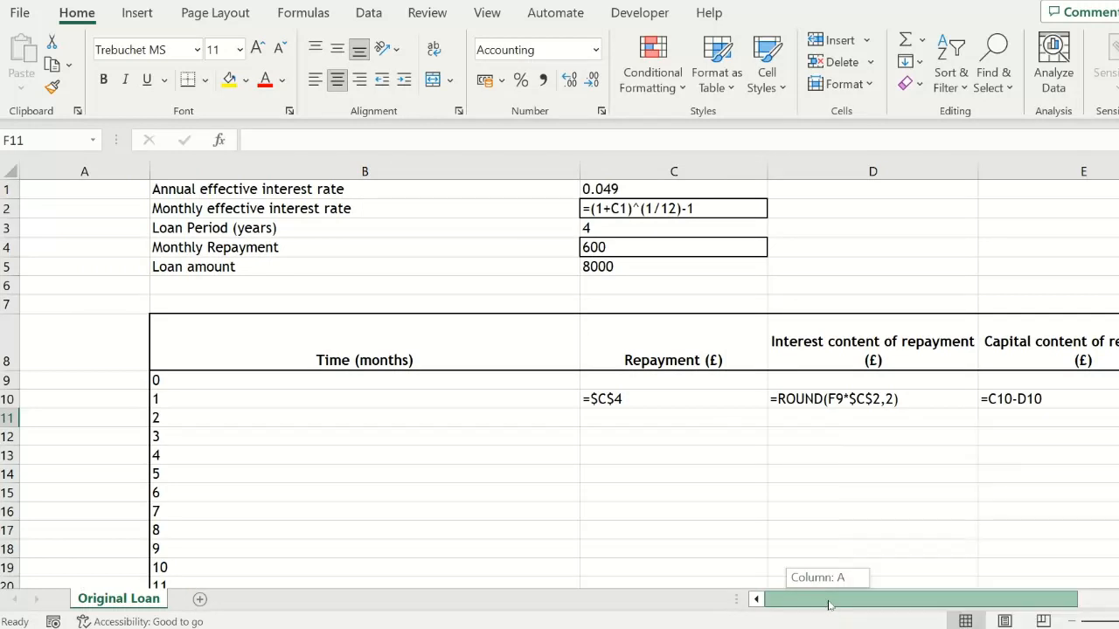
drag(829, 603, 929, 617)
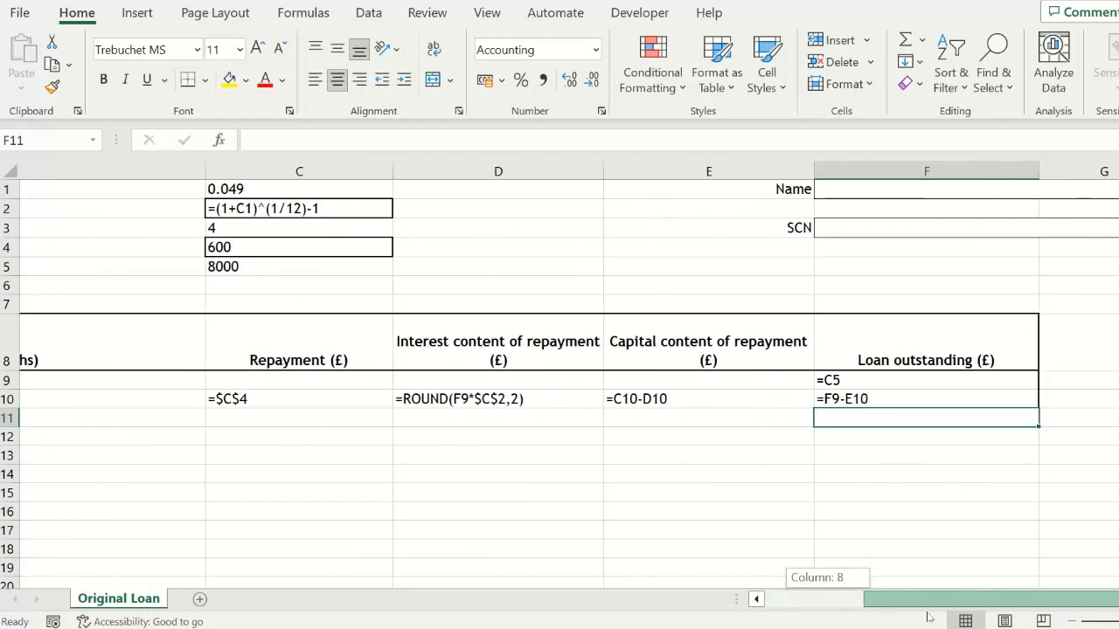
drag(928, 619, 832, 617)
key(ctrl+grave)
Fill the month 1 formulas in C10:F10 down the schedule to month 48.
drag(363, 400, 638, 398)
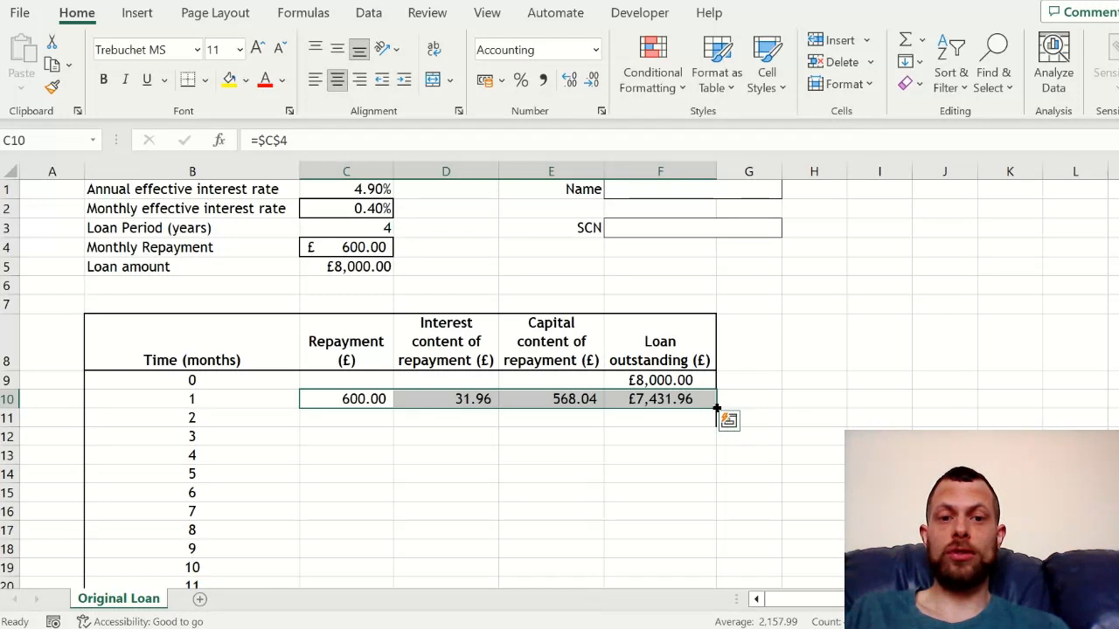
double_click(716, 408)
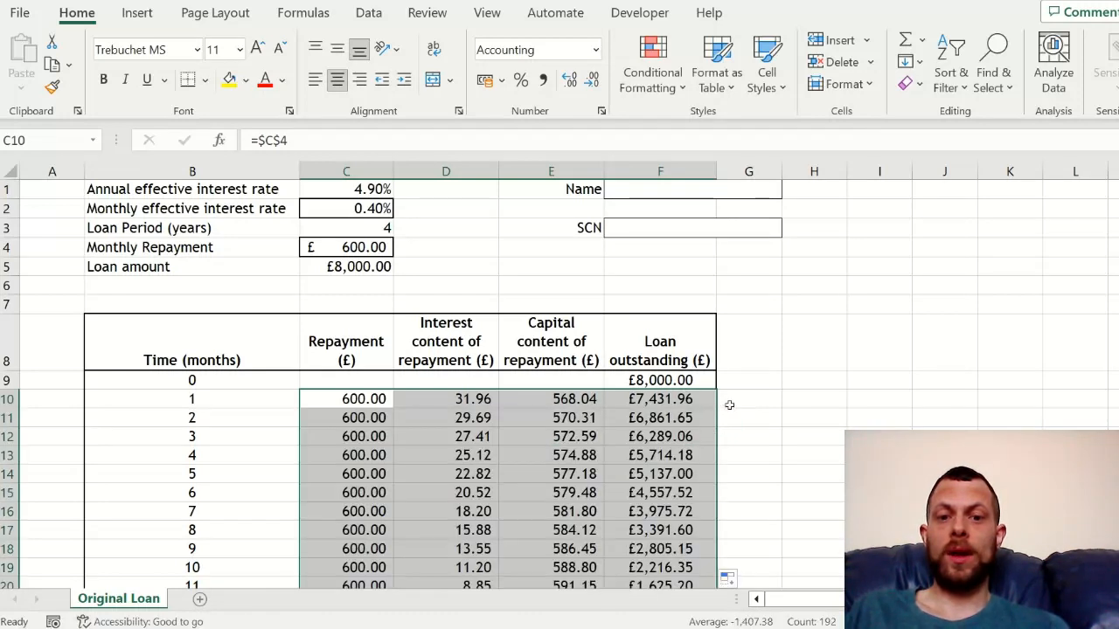
click(729, 405)
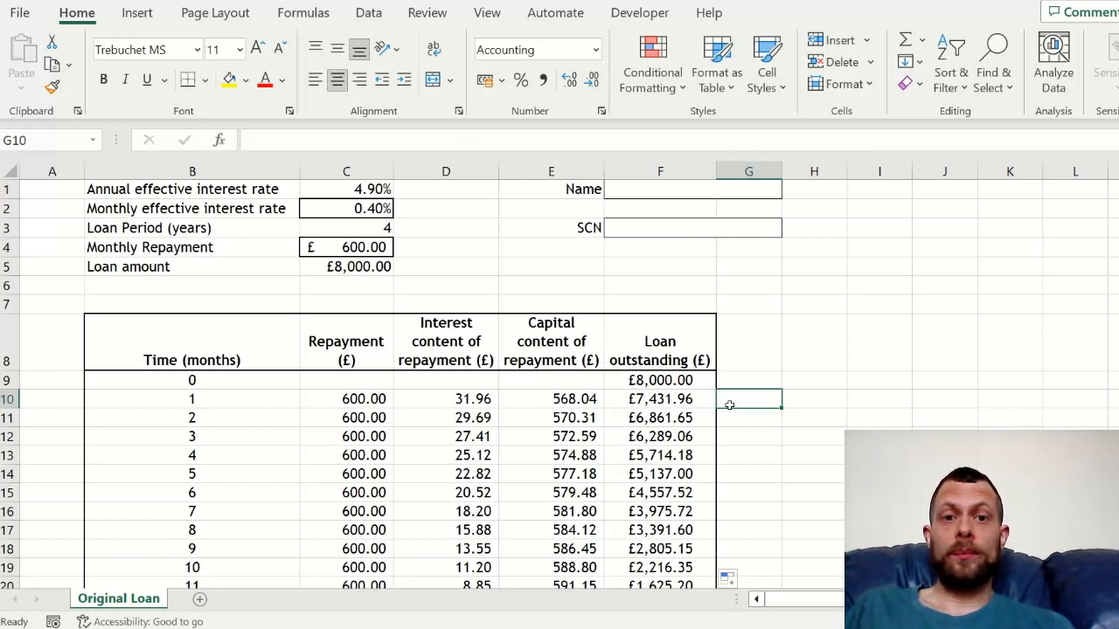
Start a Goal Seek on the month 48 loan outstanding in F57 with a target value of 0.
key(Page_Down)
key(Page_Down)
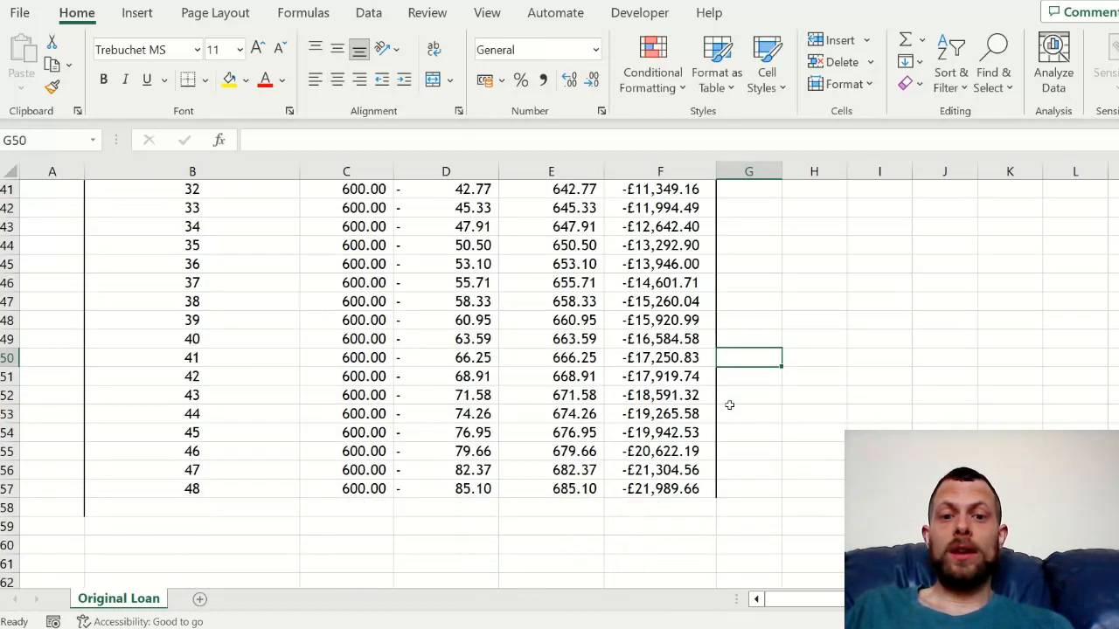
click(690, 490)
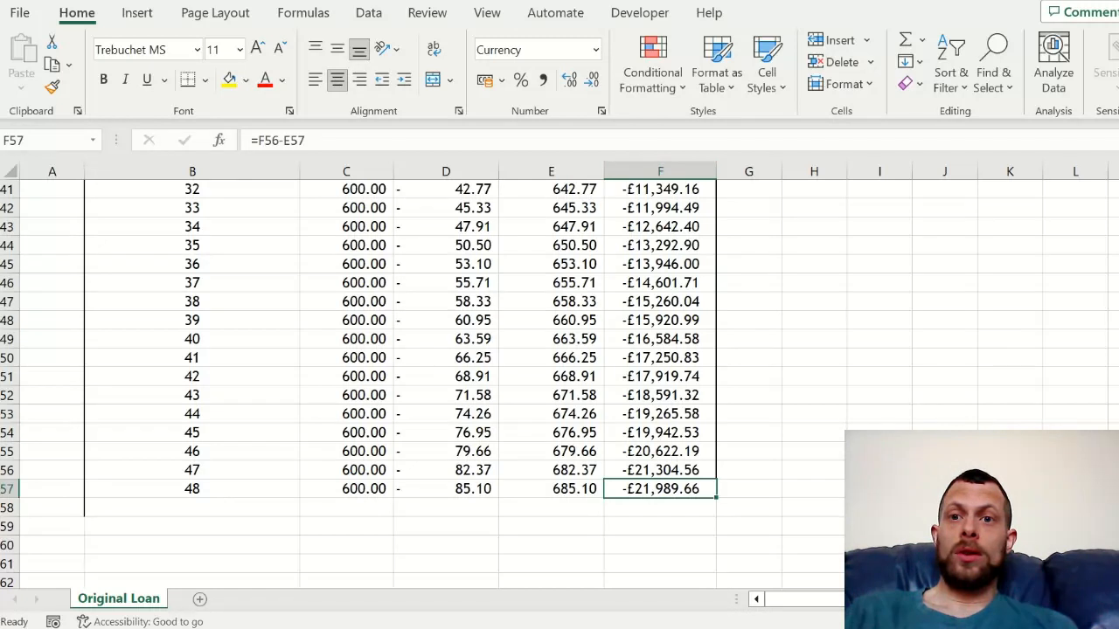
click(368, 13)
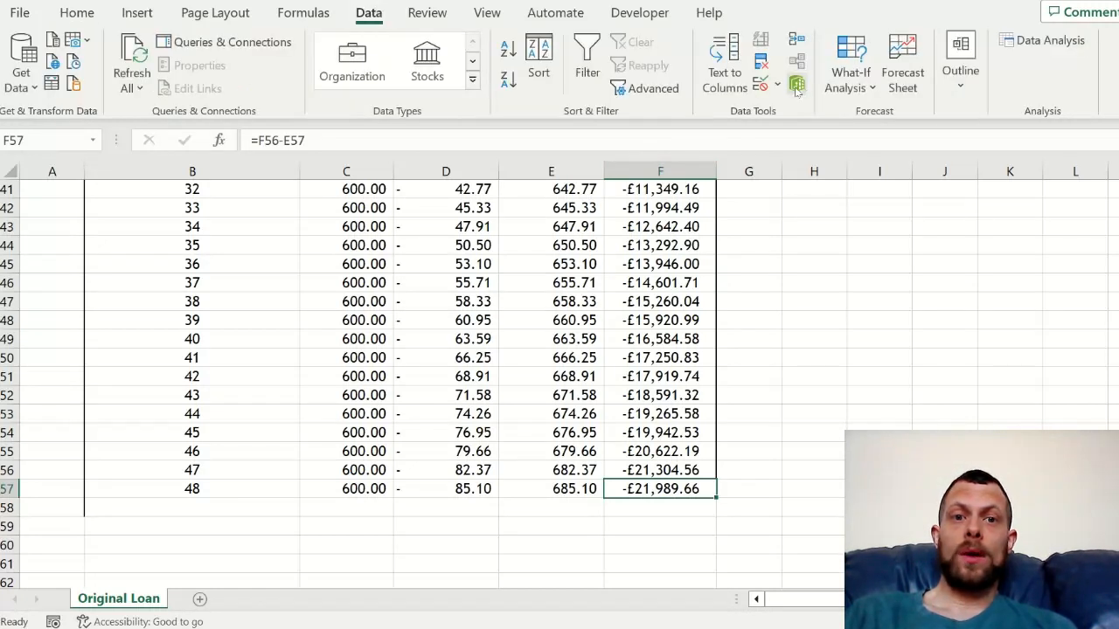
click(848, 88)
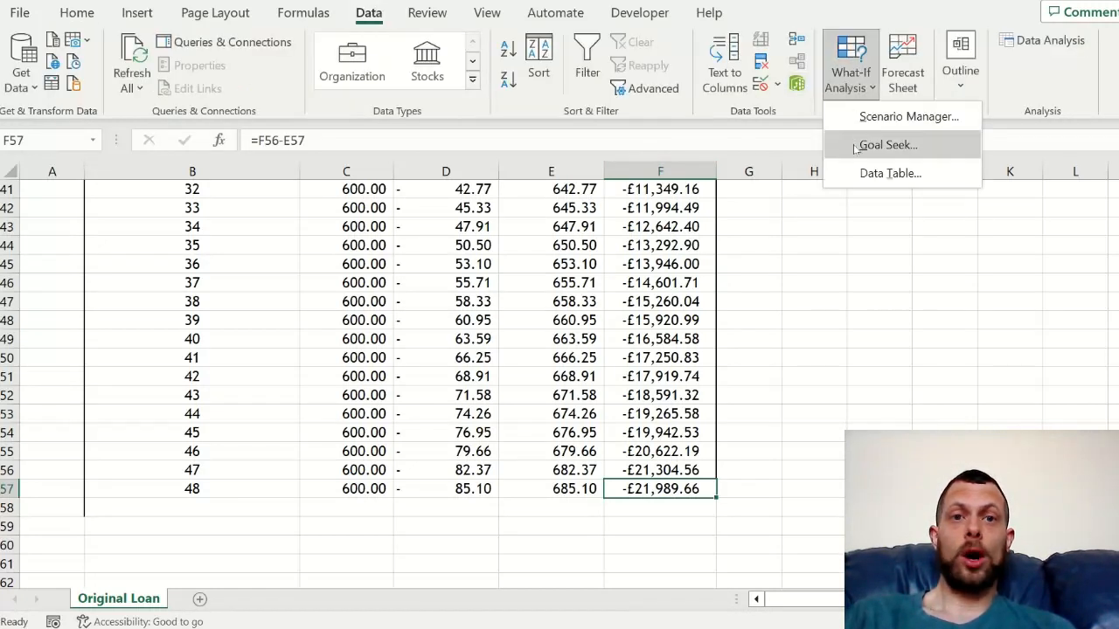
click(865, 144)
click(1038, 247)
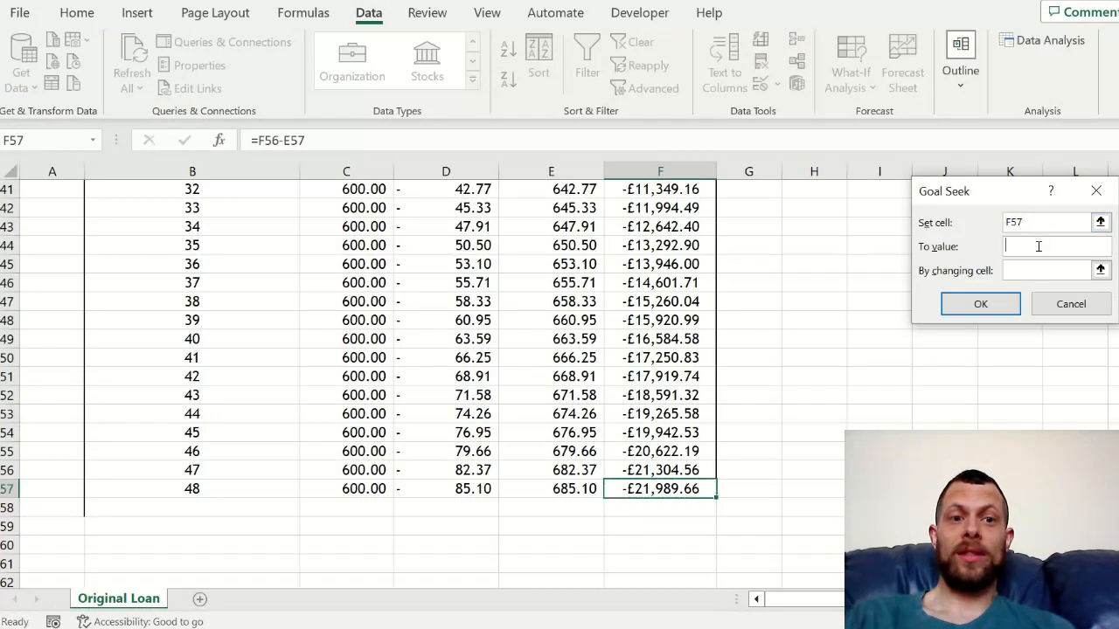
text(0)
Use the monthly repayment in C4 as the Goal Seek changing cell, run it and accept the solution.
click(1040, 267)
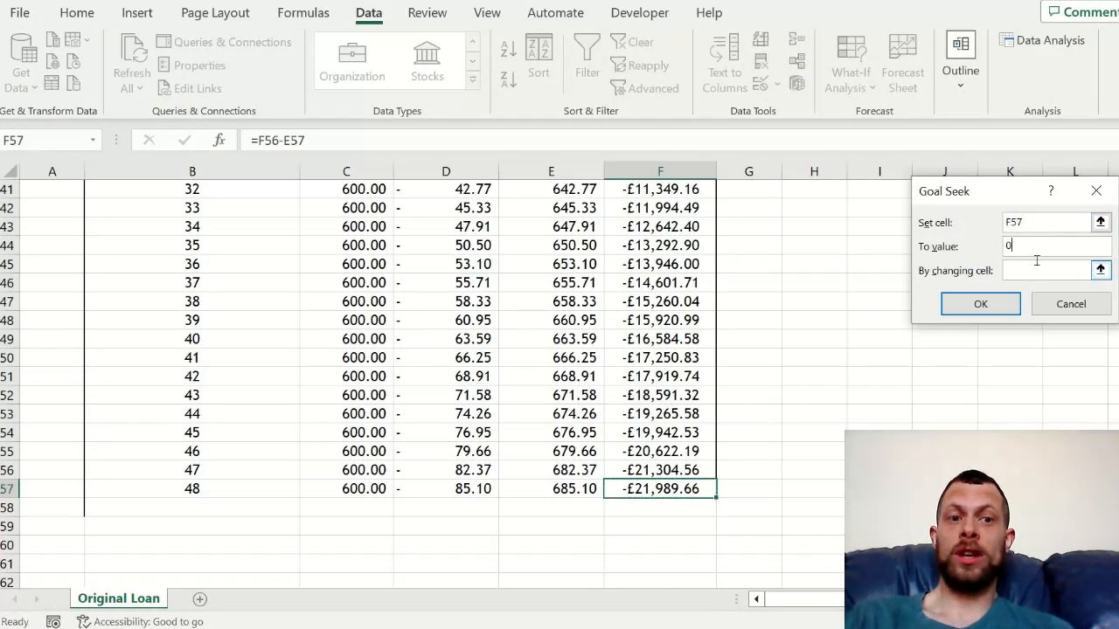
click(1100, 269)
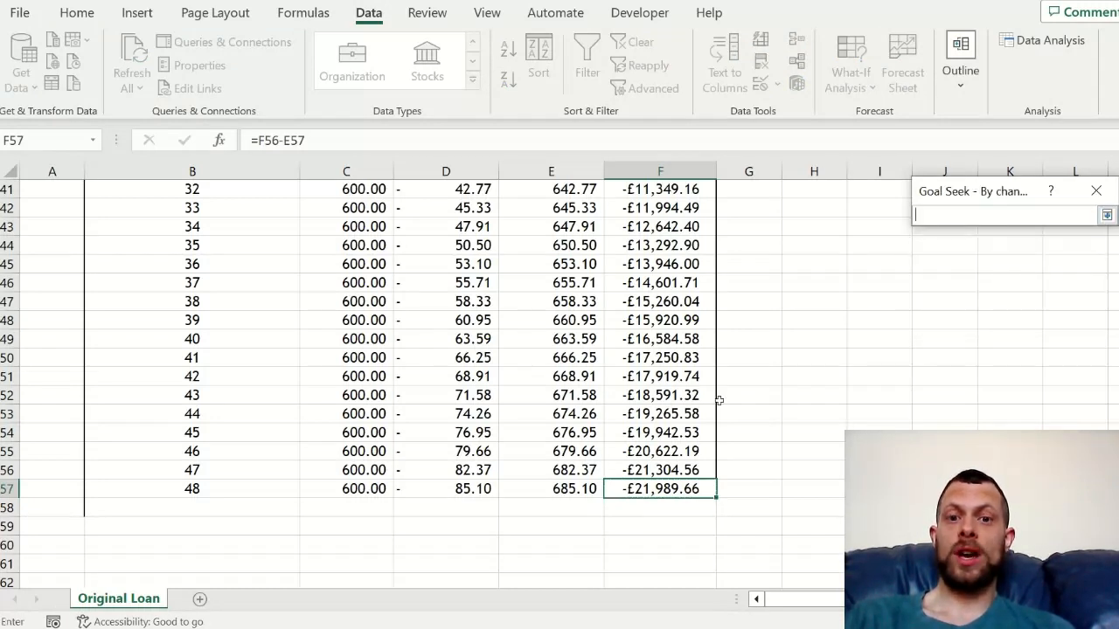
scroll(718, 400, up, 13)
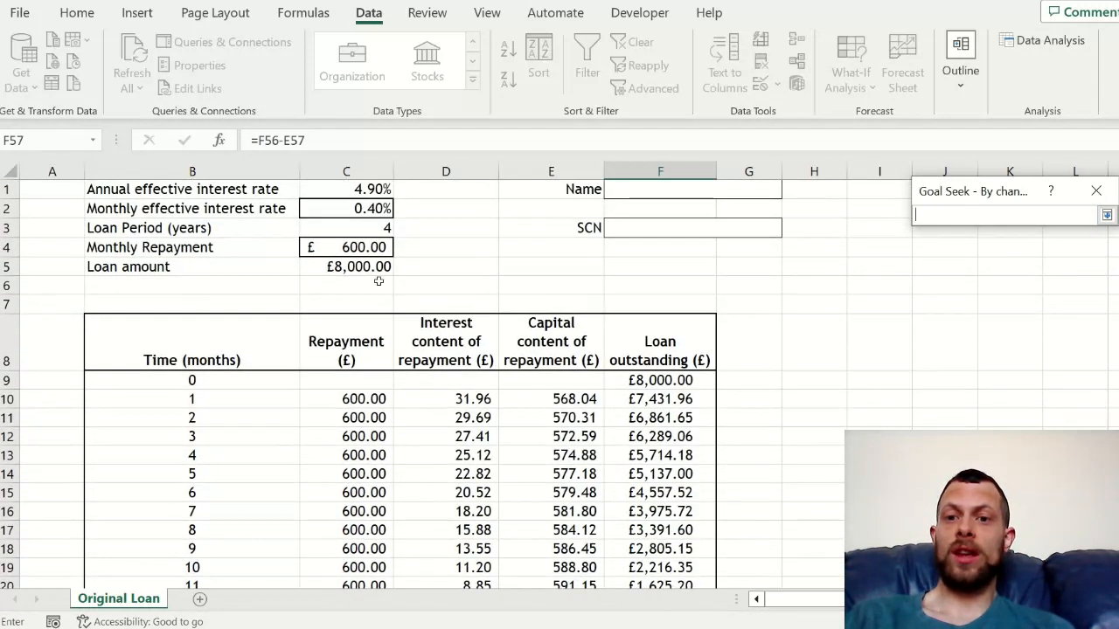
click(357, 249)
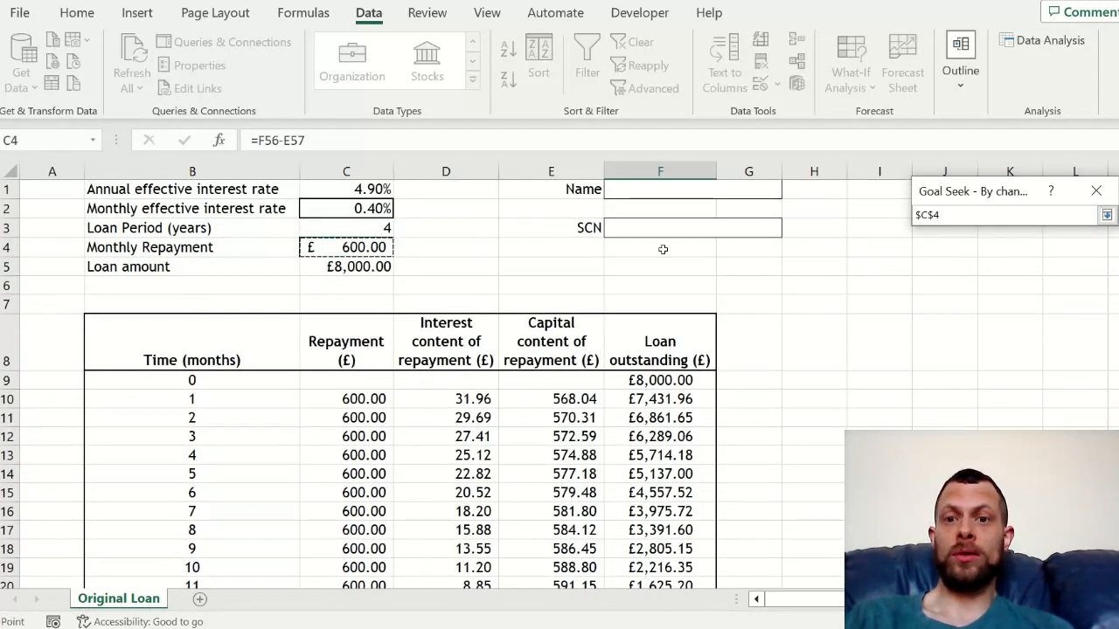
key(Return)
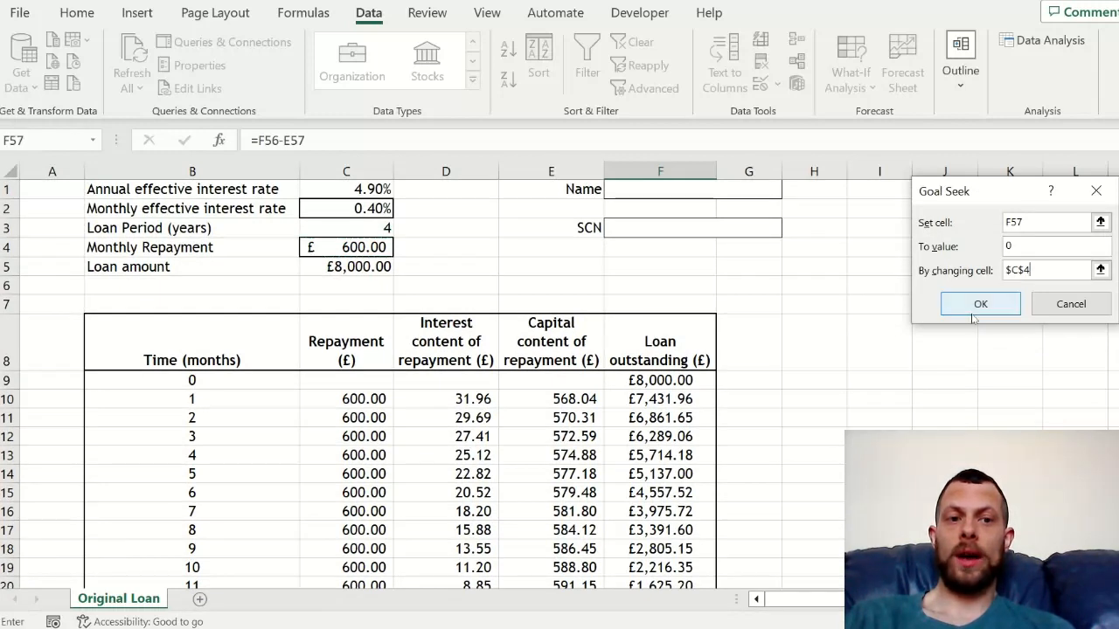
click(966, 308)
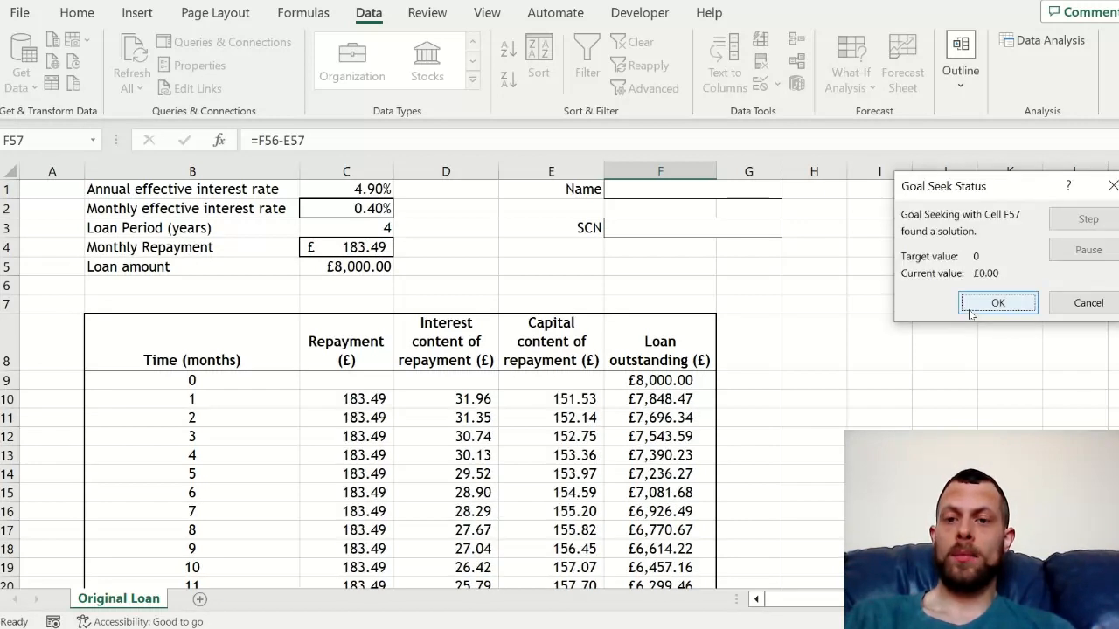
click(969, 306)
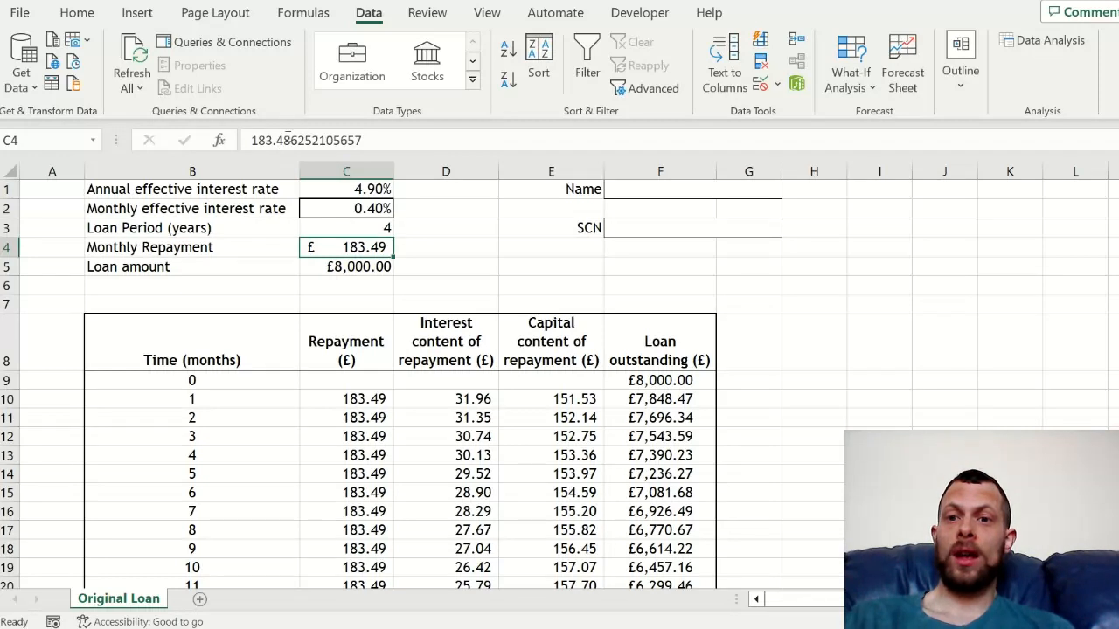
Round the monthly repayment in C4 to the penny by setting it to 183.49.
drag(284, 140, 491, 137)
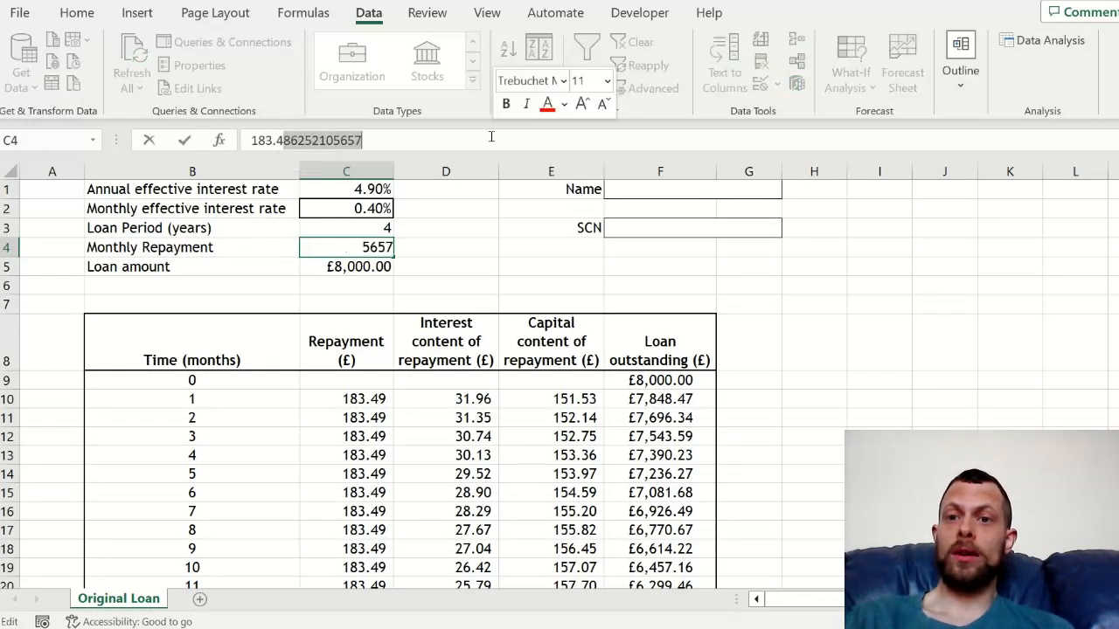
text(9)
key(Return)
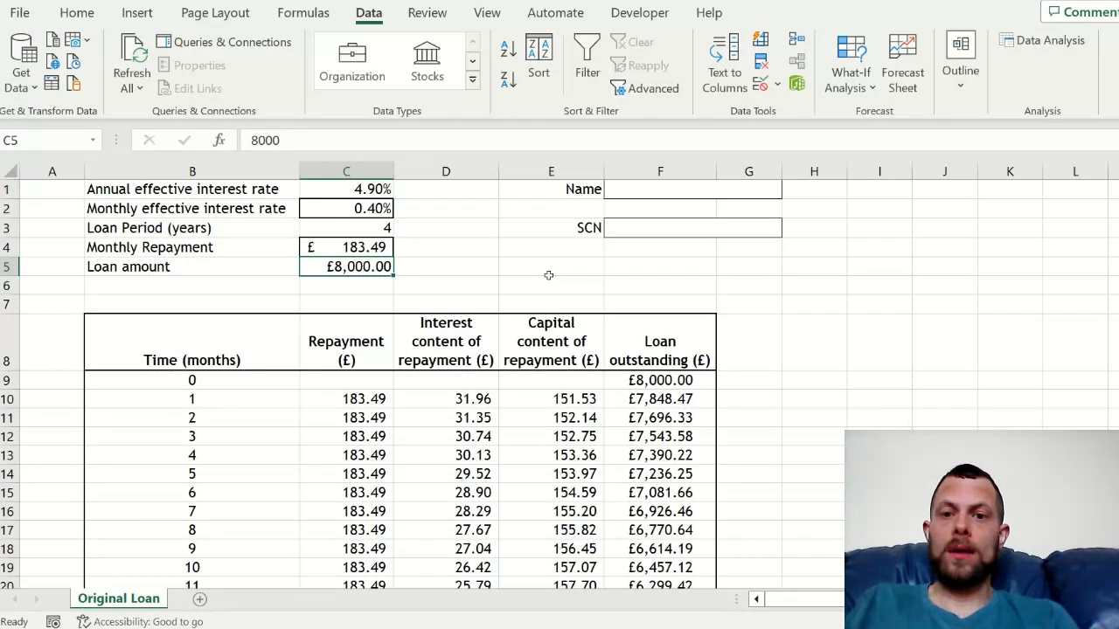
Set the final month 48 repayment in C57 to the previous balance plus the month's interest, =F56+D57.
key(Page_Down)
key(Page_Down)
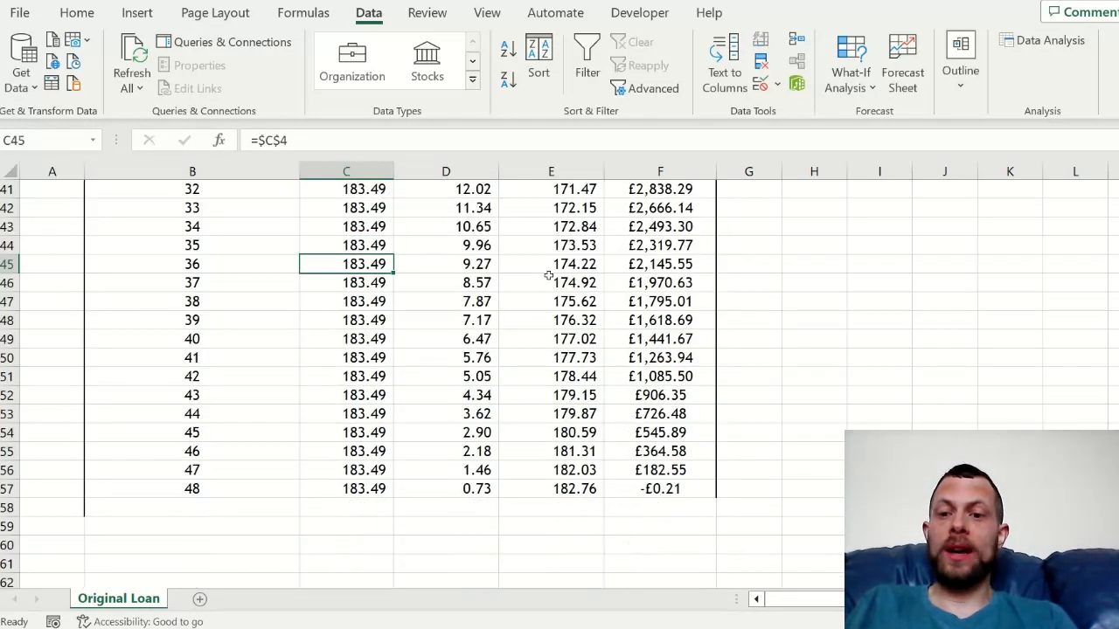
click(368, 490)
text(=)
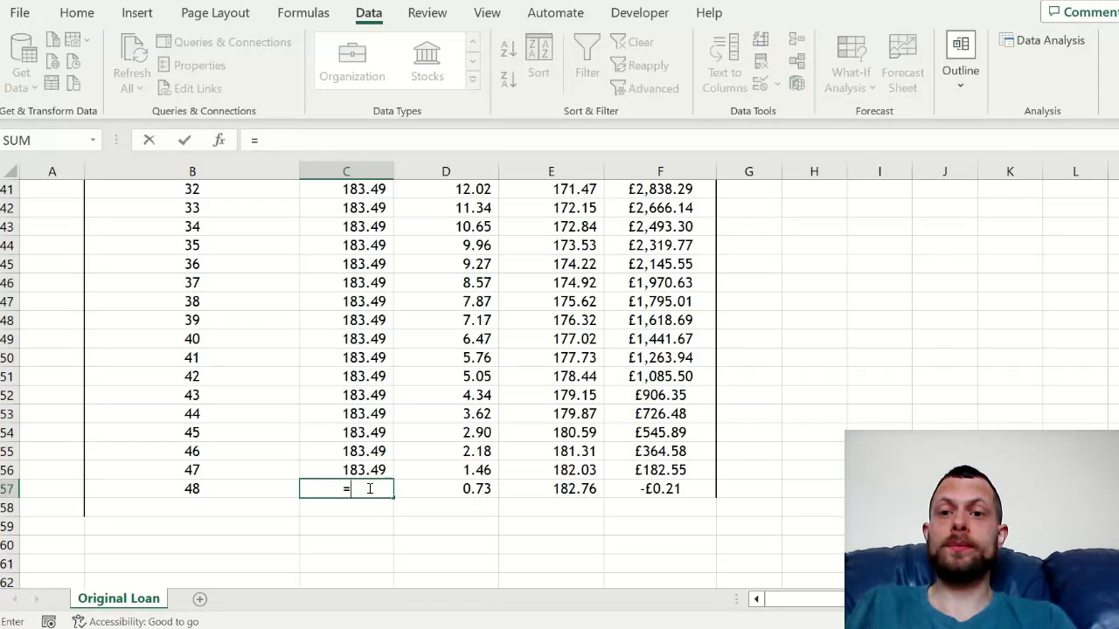
click(632, 467)
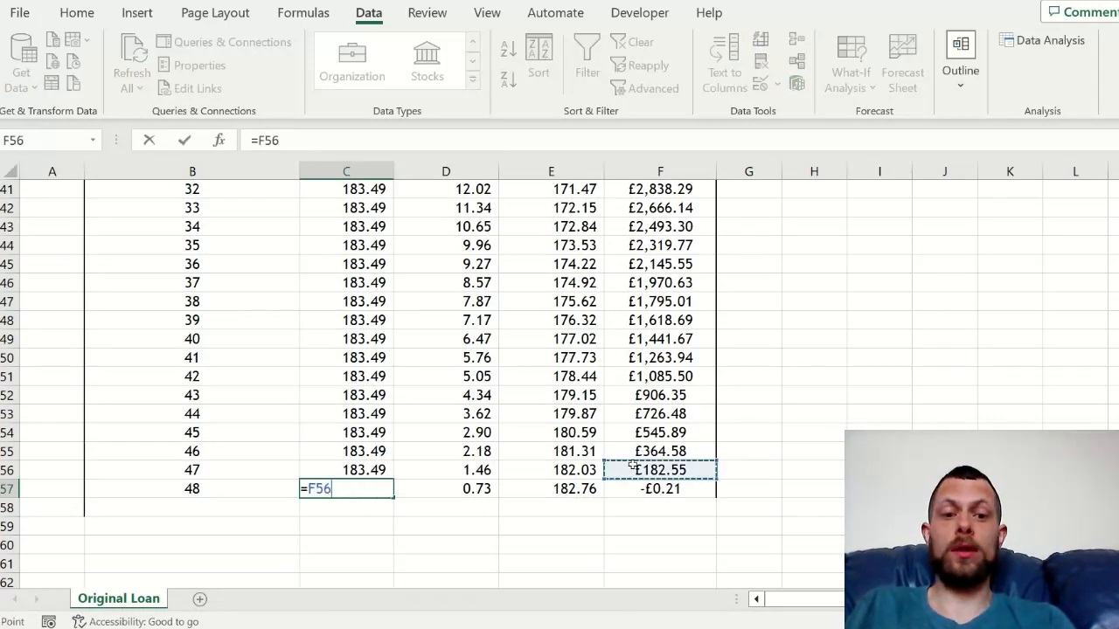
text(+)
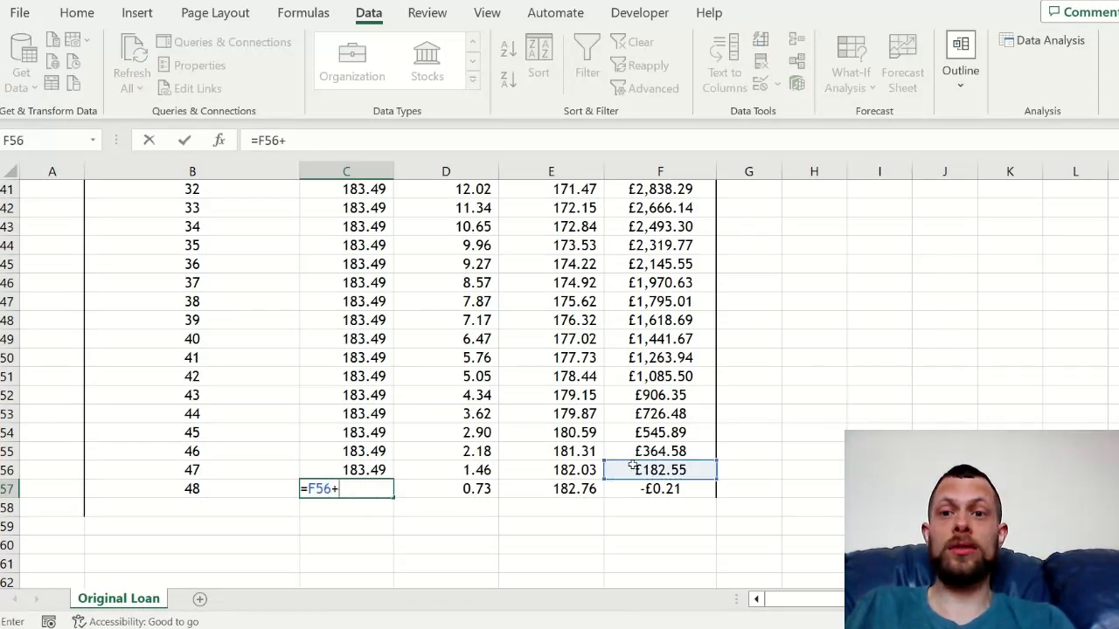
click(481, 488)
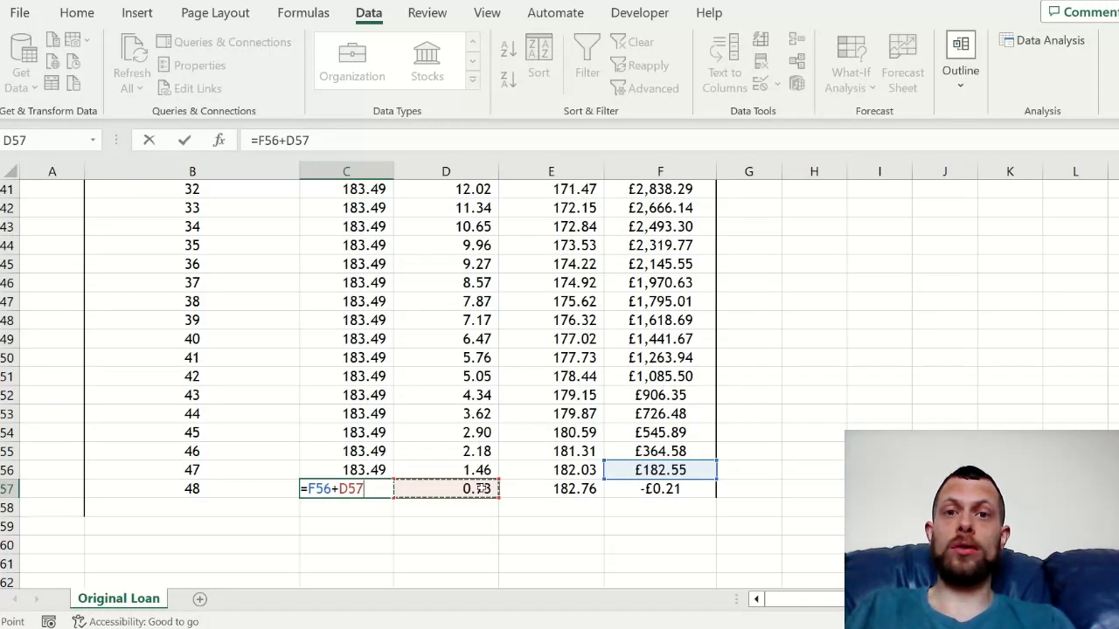
key(Return)
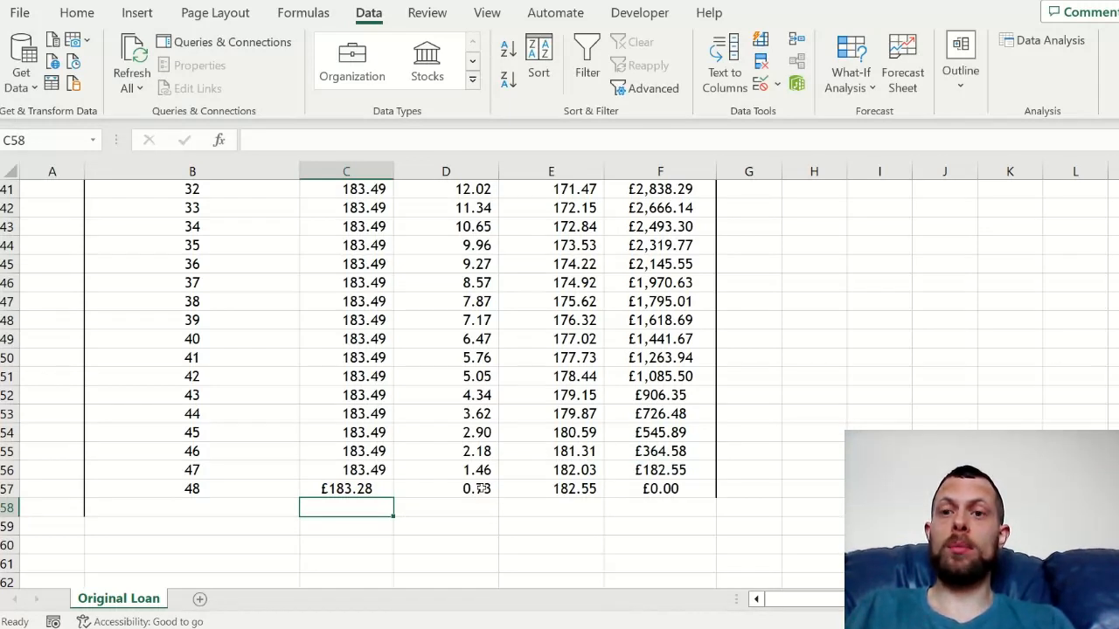
Format the final month 48 repayment in C57 as Number and right-align it.
key(Up)
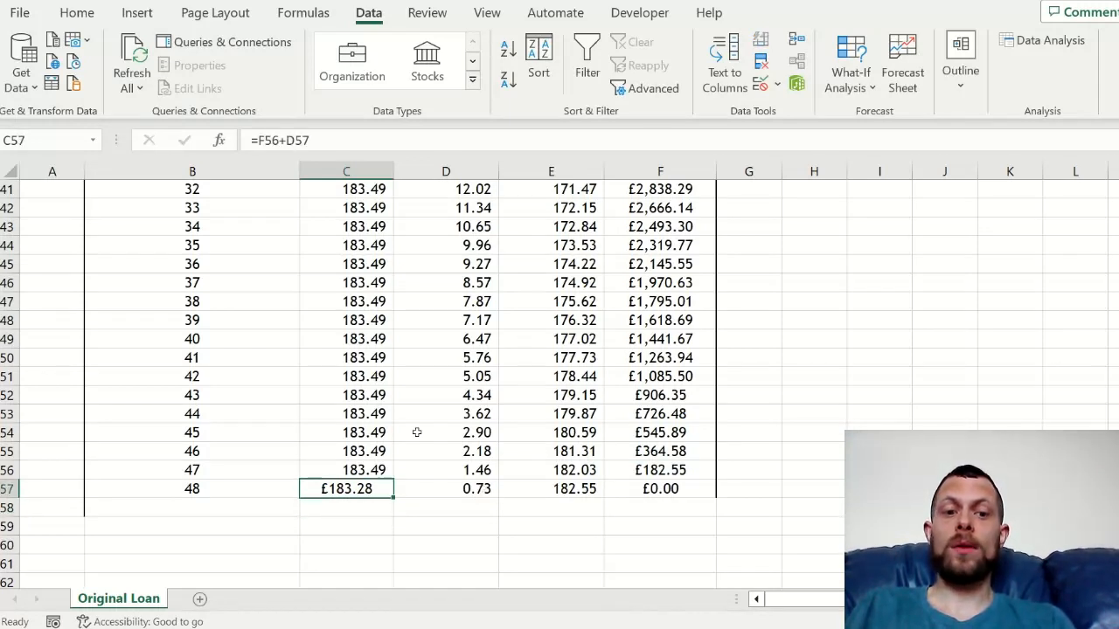
click(77, 12)
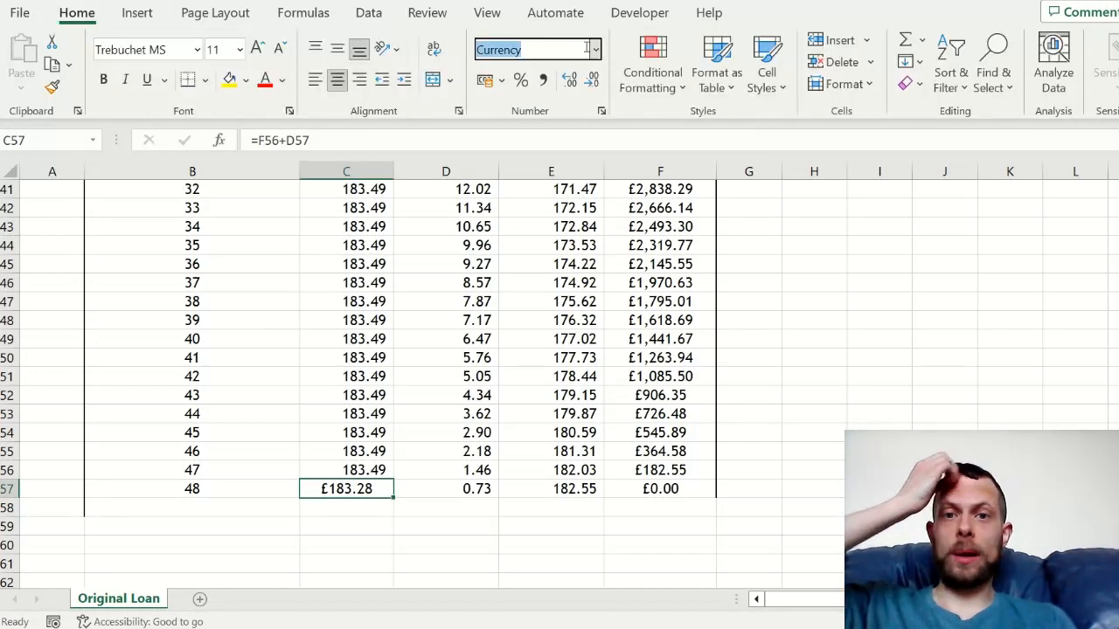
click(594, 49)
click(562, 136)
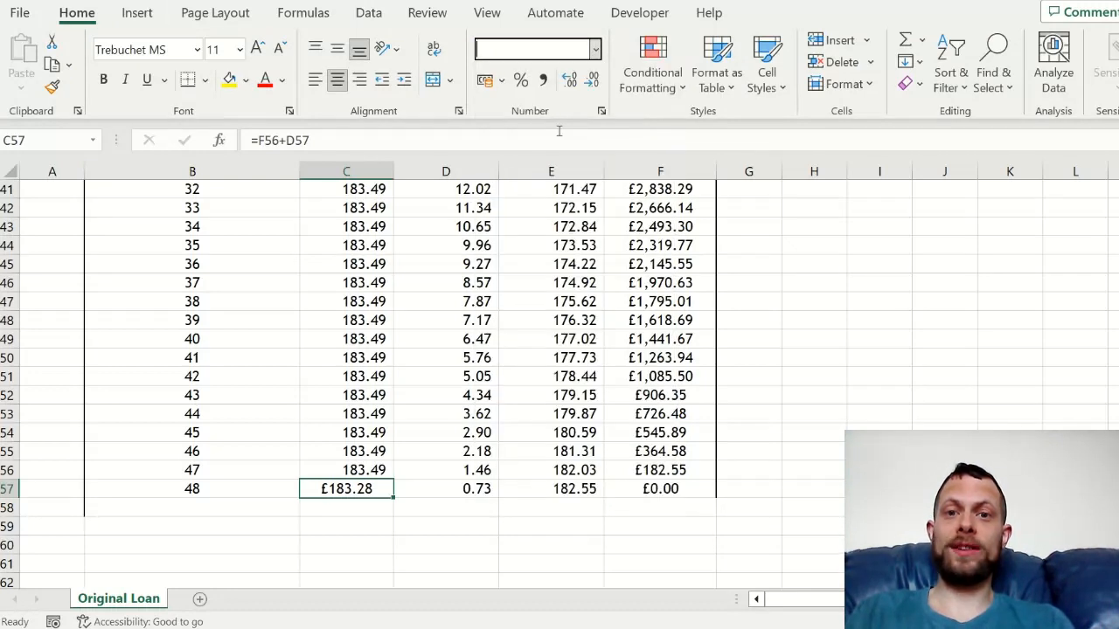
click(359, 80)
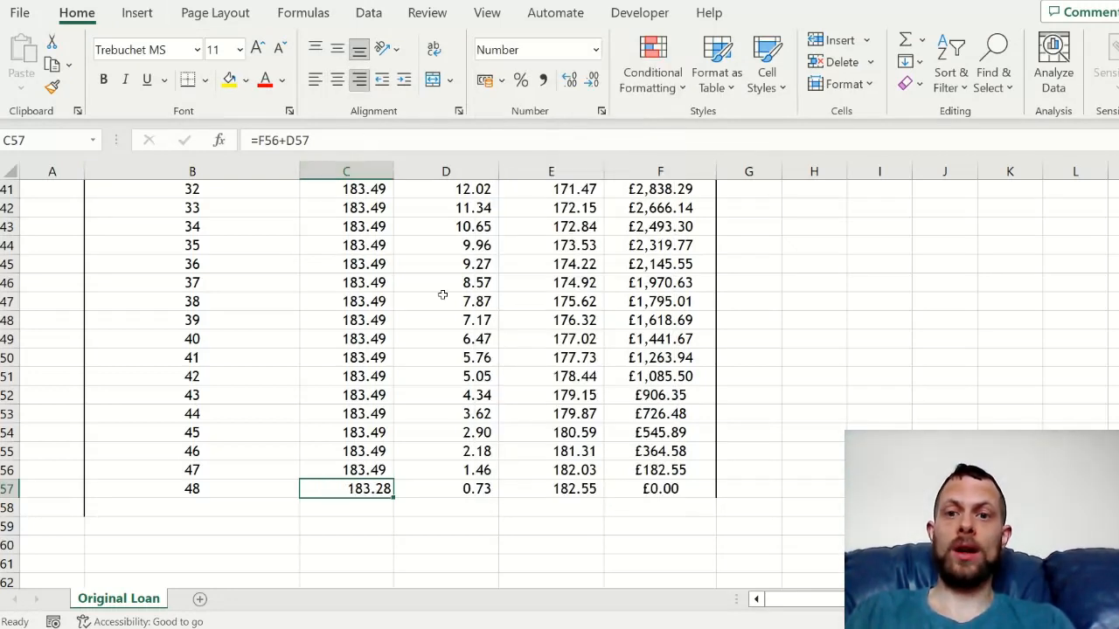
click(761, 385)
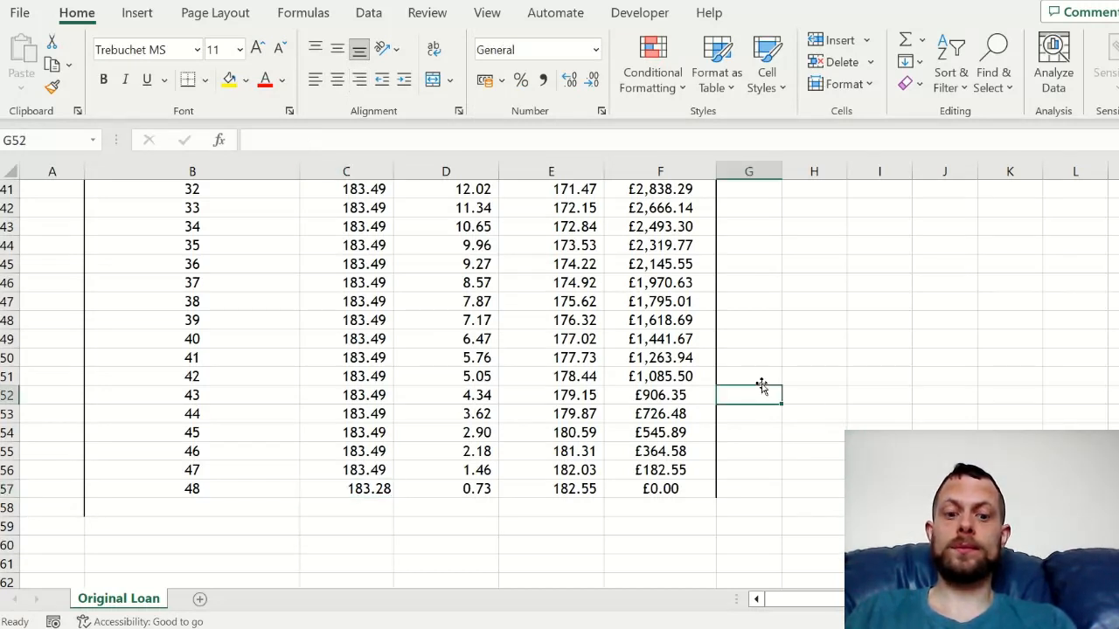
Set the print area to B1:G57, covering the loan details and the full repayment schedule.
key(ctrl+Home)
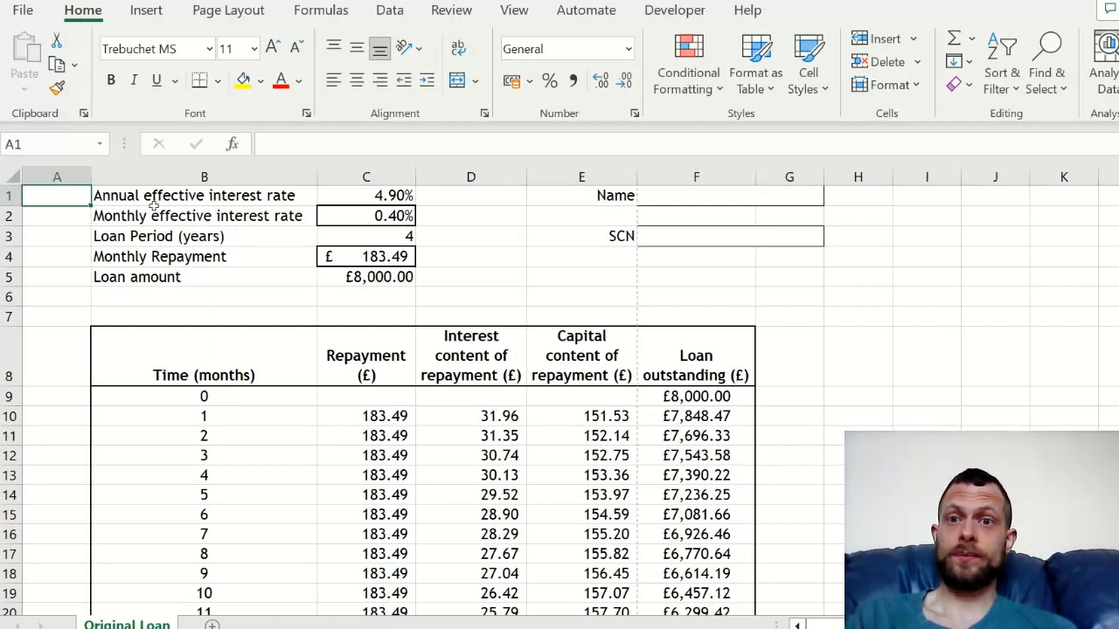
click(153, 206)
mouse_move(154, 199)
mouse_down()
mouse_move(857, 197)
mouse_move(786, 367)
mouse_up()
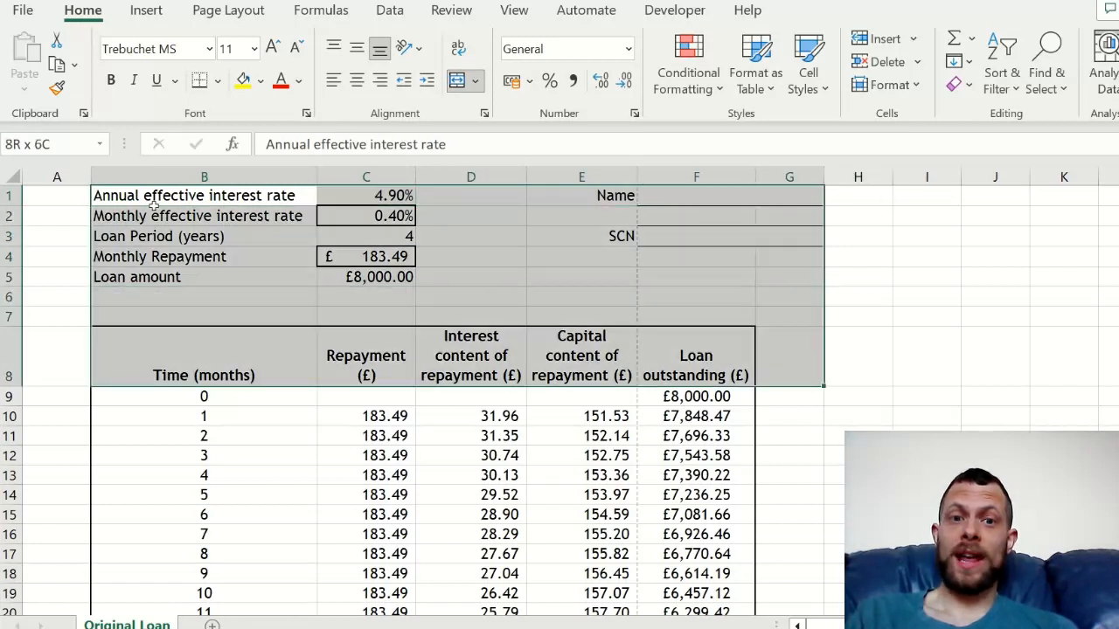
key(ctrl+shift+Down)
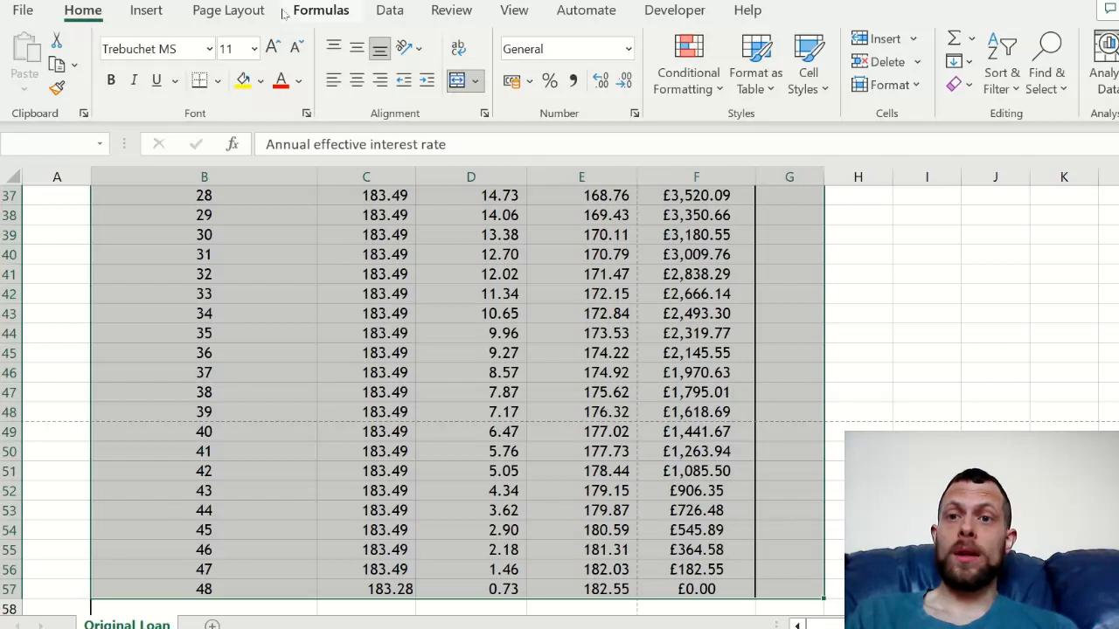
click(228, 10)
click(317, 78)
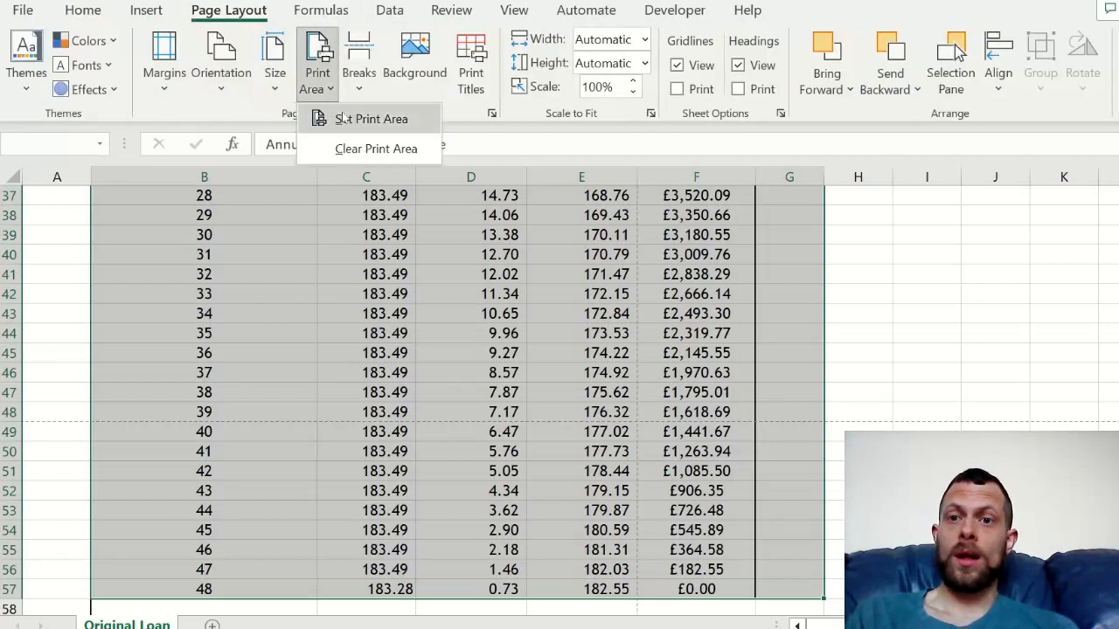
click(375, 115)
click(331, 295)
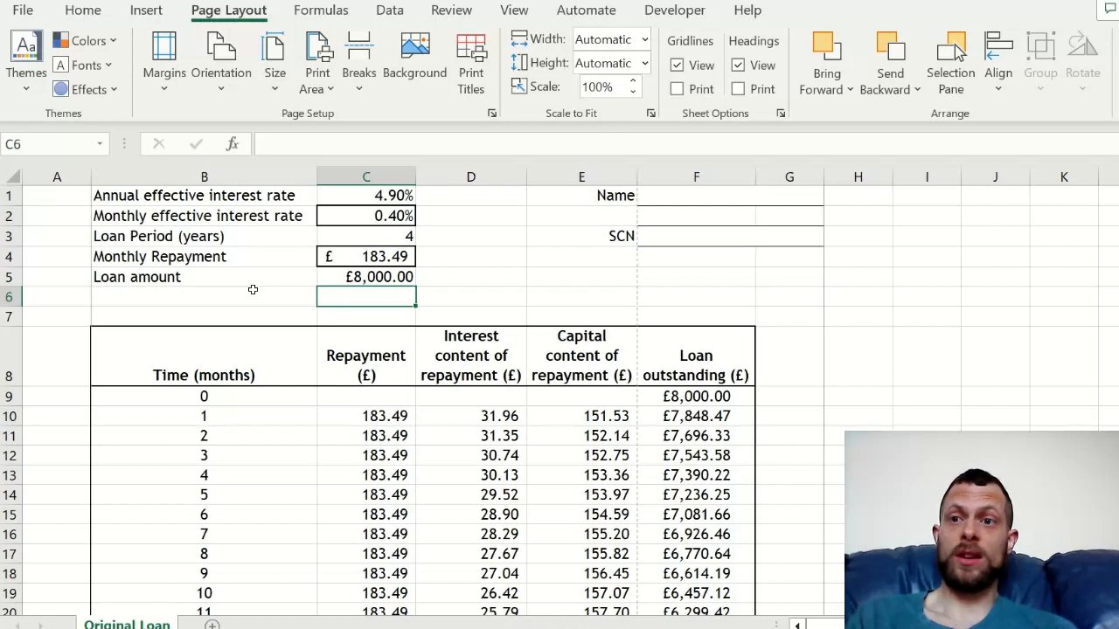
Set the print scaling to Fit All Columns on One Page and check the second page of the print preview.
key(ctrl+p)
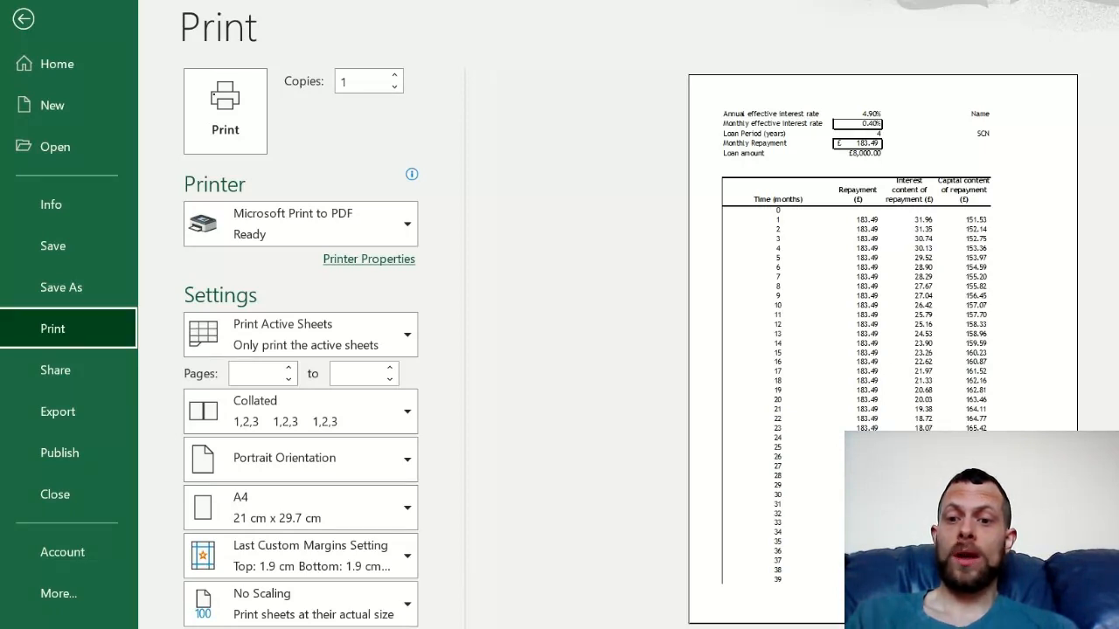
click(382, 616)
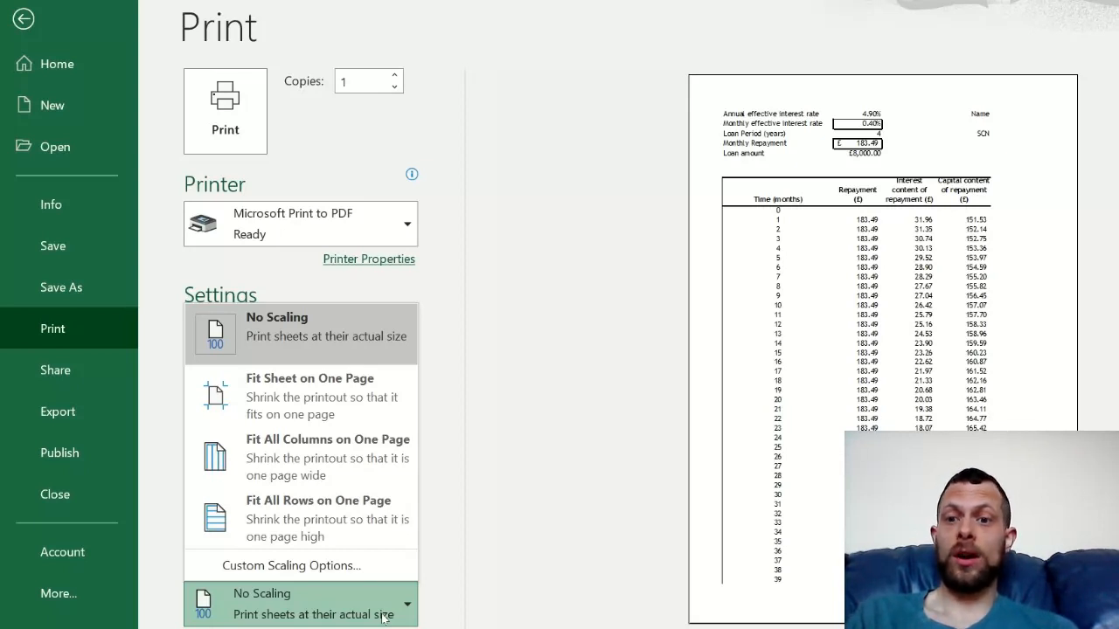
click(327, 450)
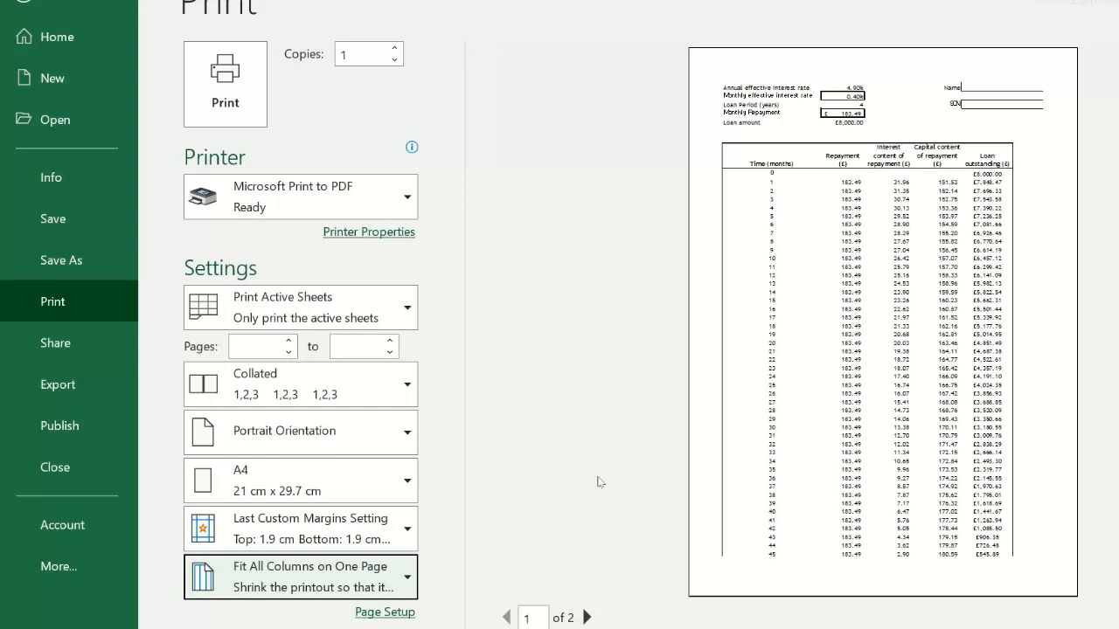
click(587, 618)
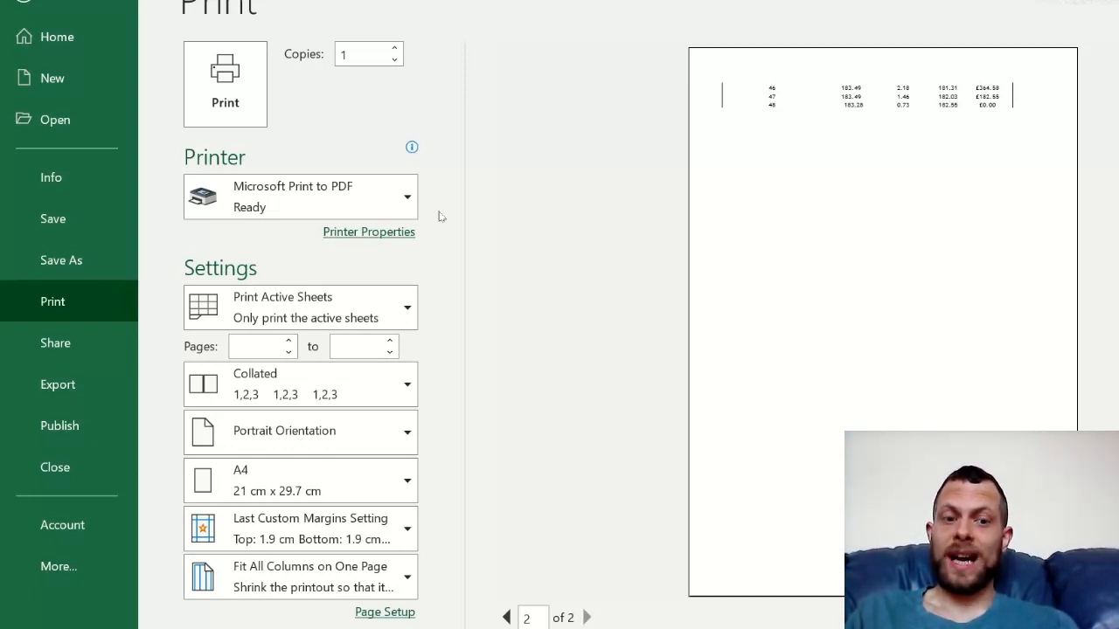
key(Escape)
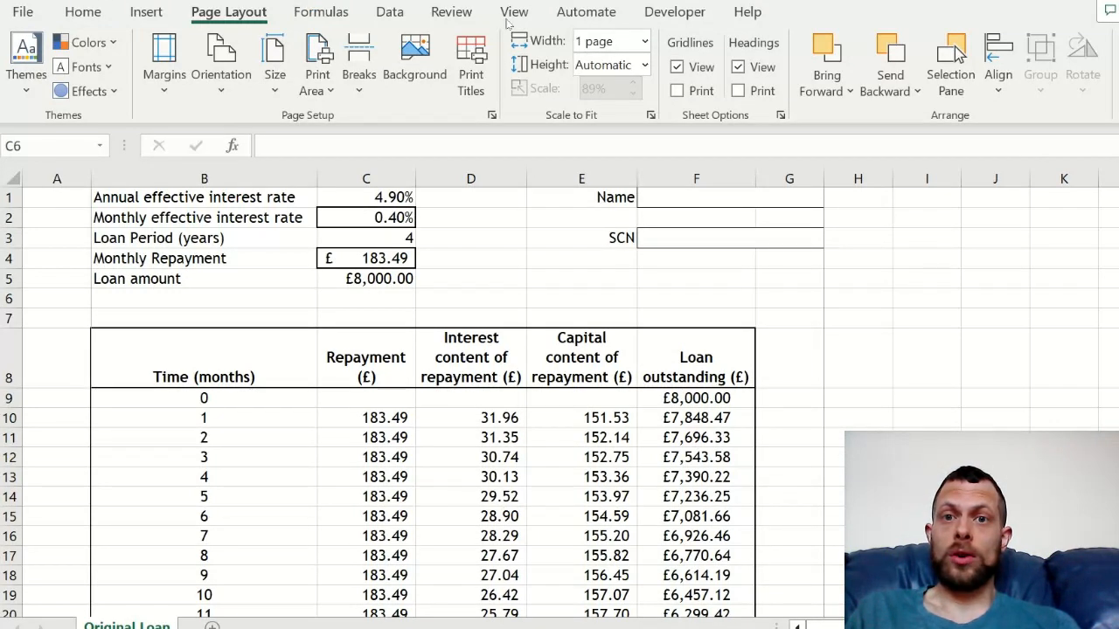
Show the formulas in the worksheet cells and set the printout to landscape orientation, previewing its second page.
click(321, 11)
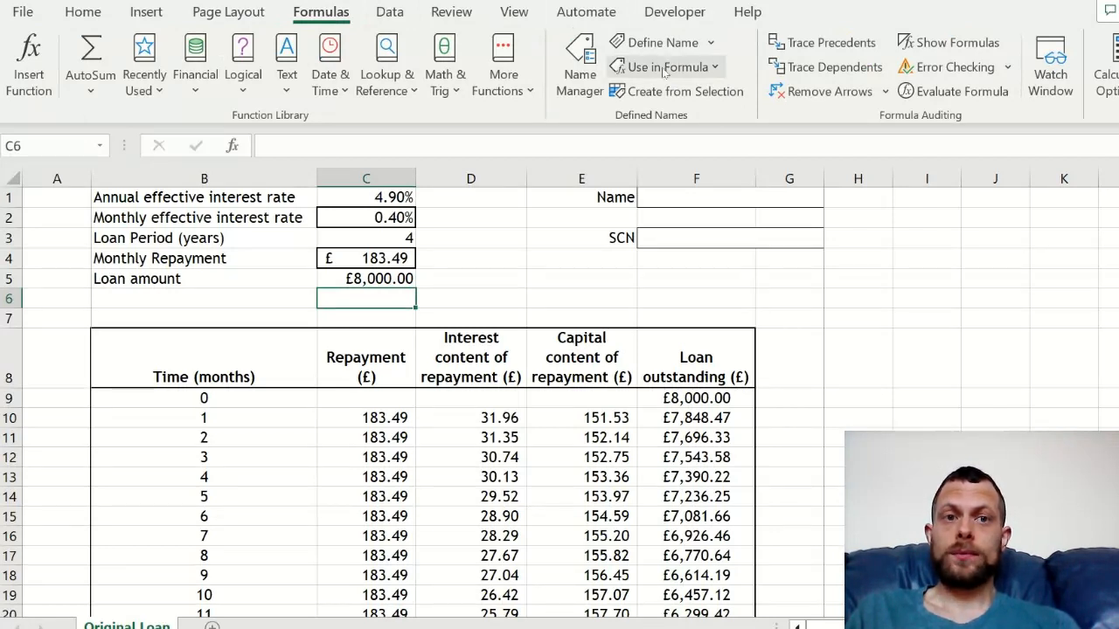
click(951, 41)
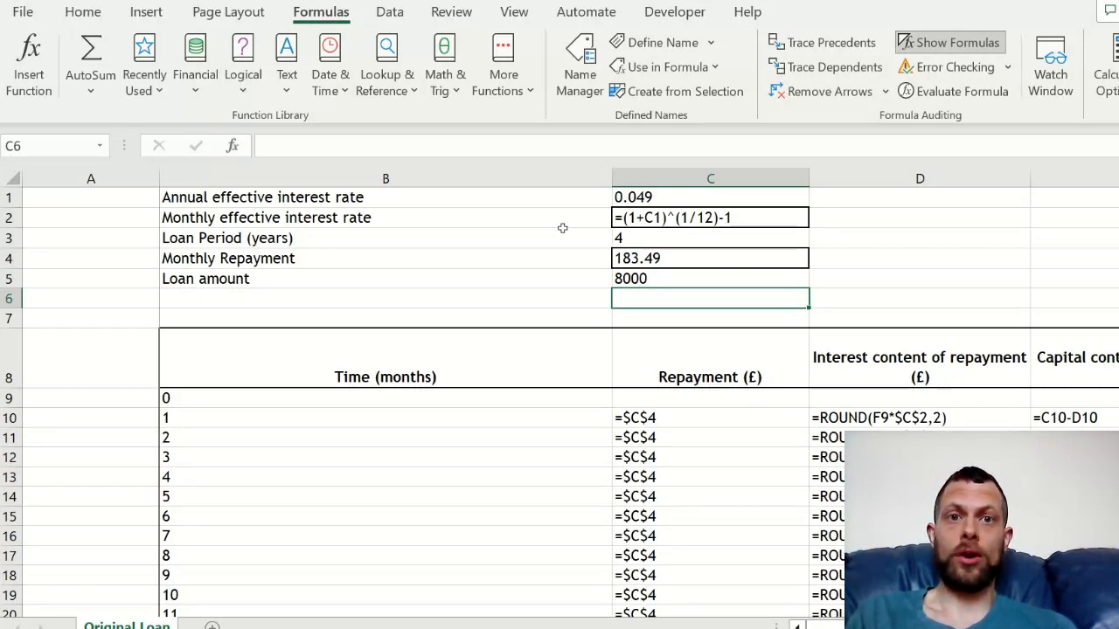
key(ctrl+p)
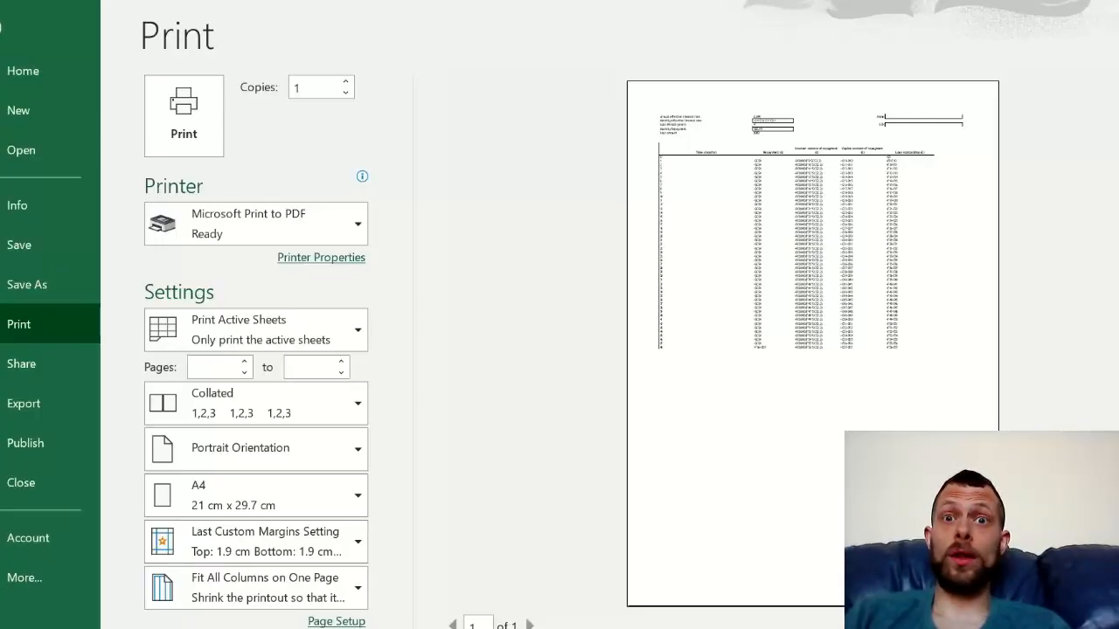
click(328, 449)
click(285, 539)
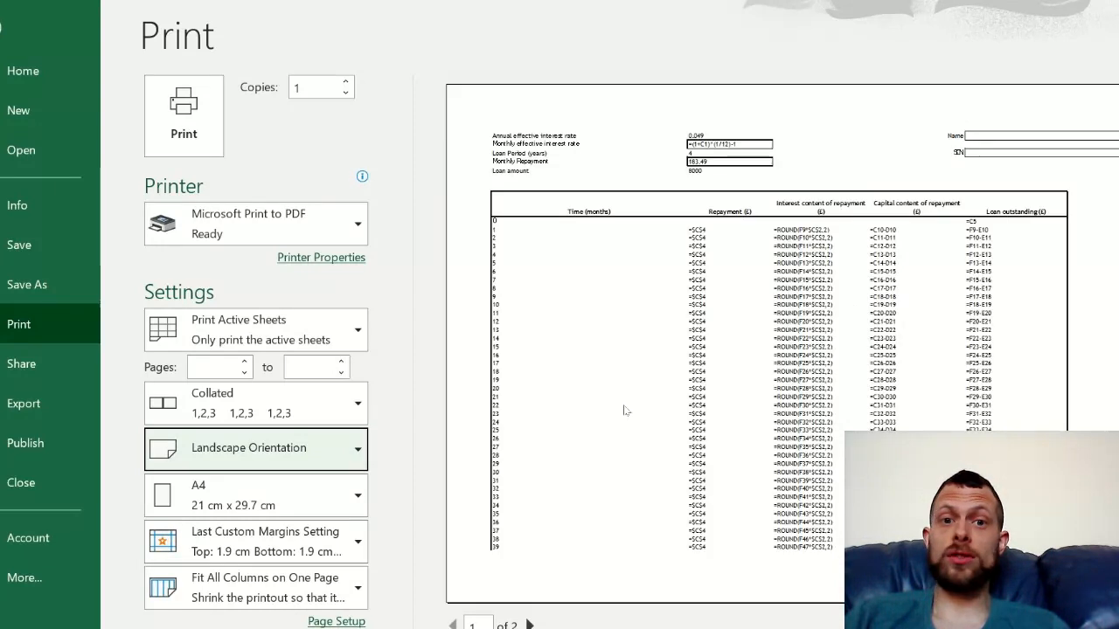
click(529, 624)
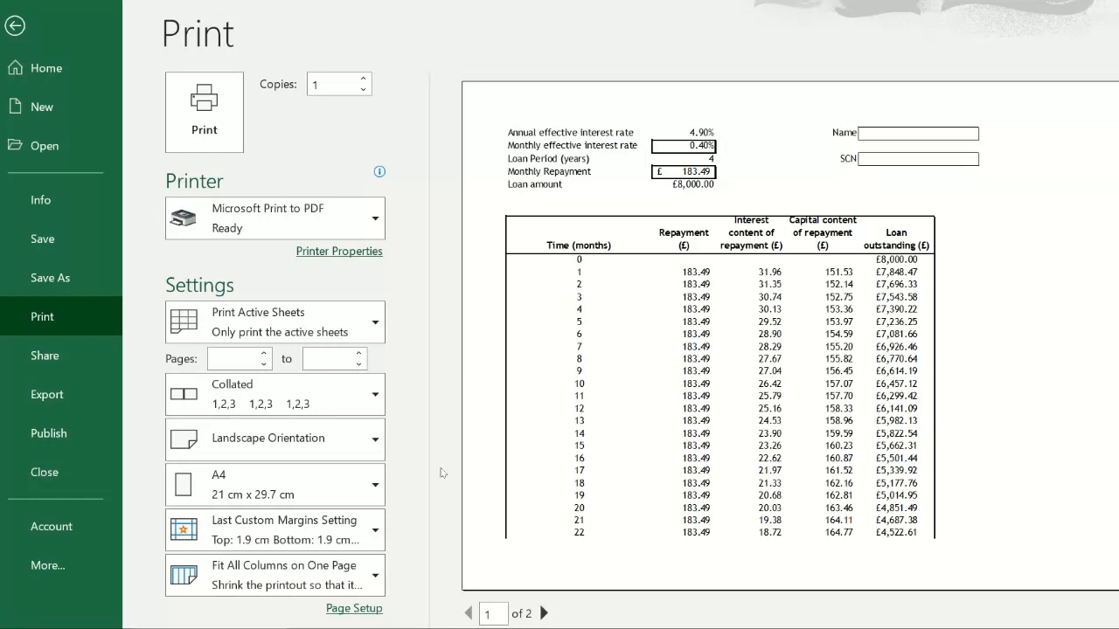
Configure the page setup with portrait orientation and printed gridlines and row and column headings.
click(344, 612)
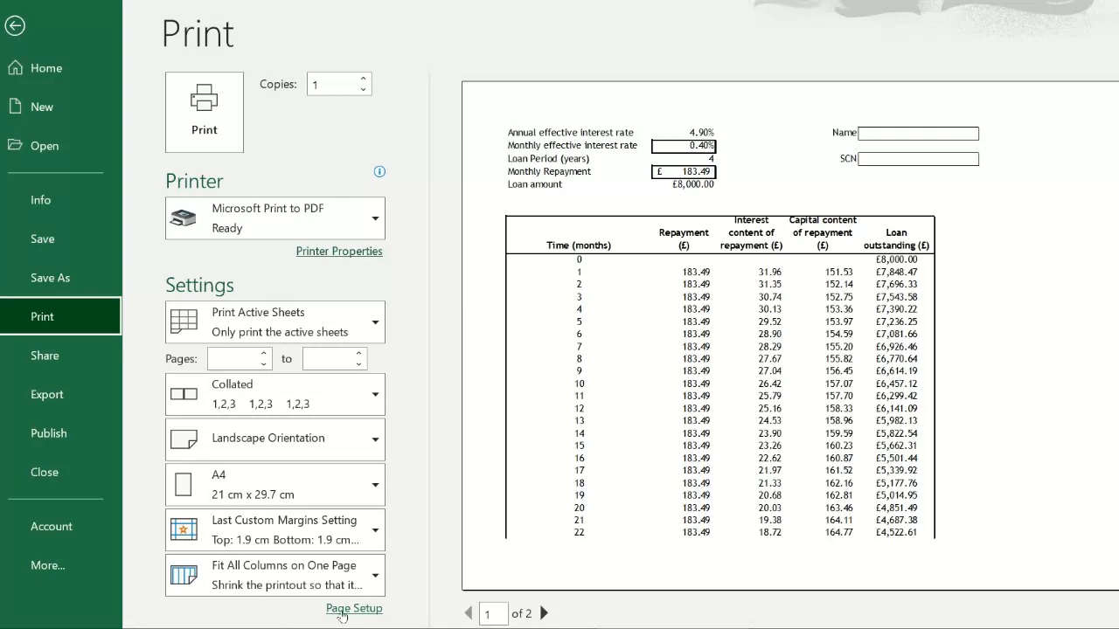
click(343, 609)
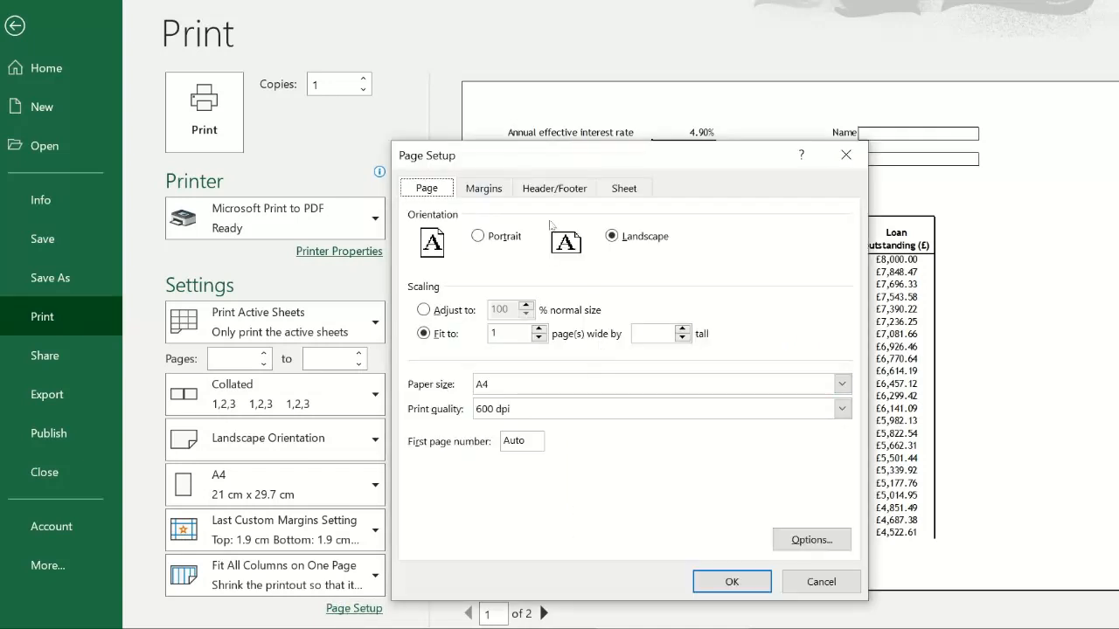
click(478, 238)
click(623, 189)
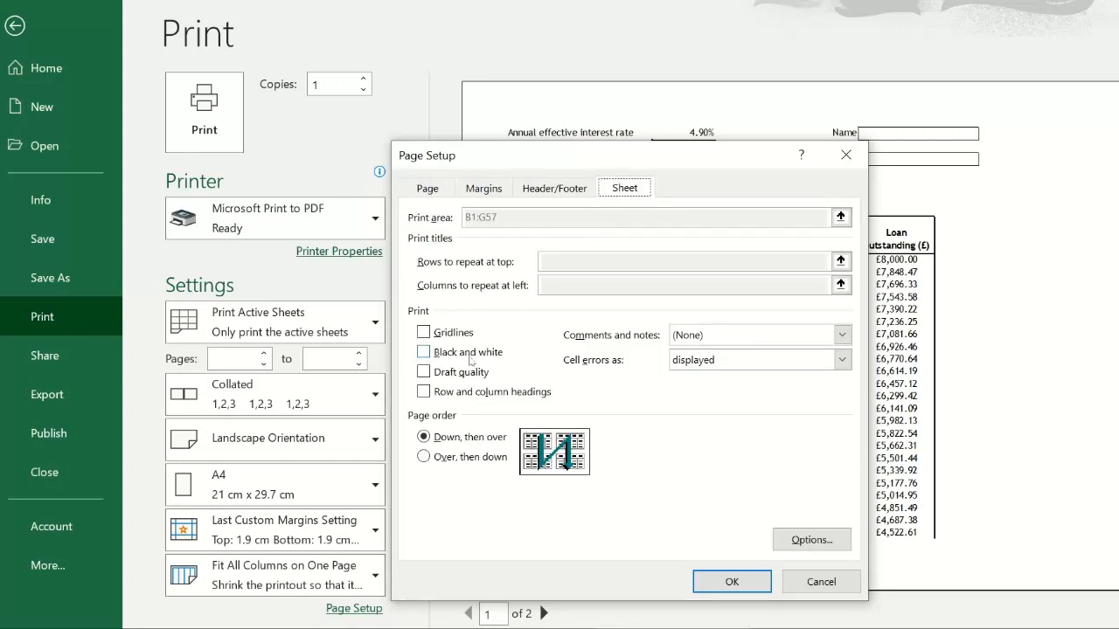
click(461, 393)
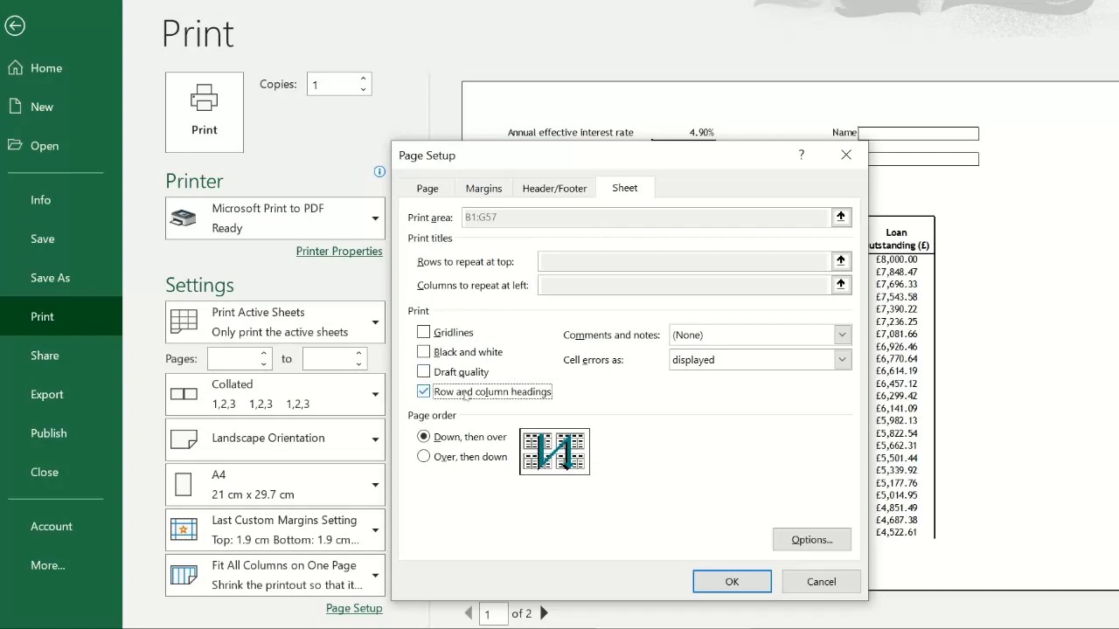
click(448, 333)
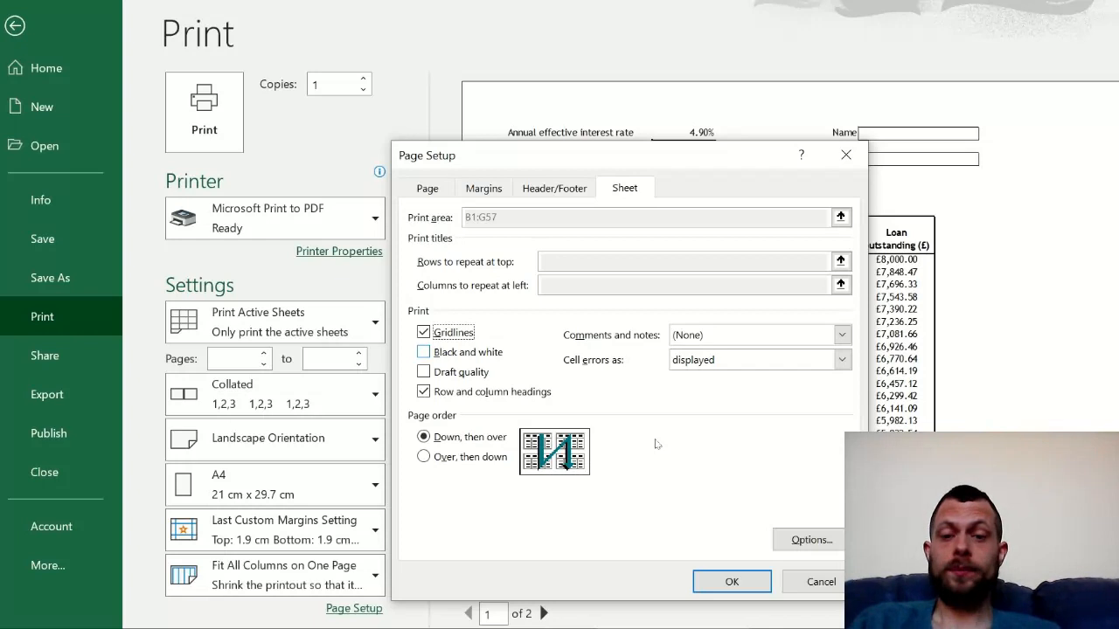
click(715, 584)
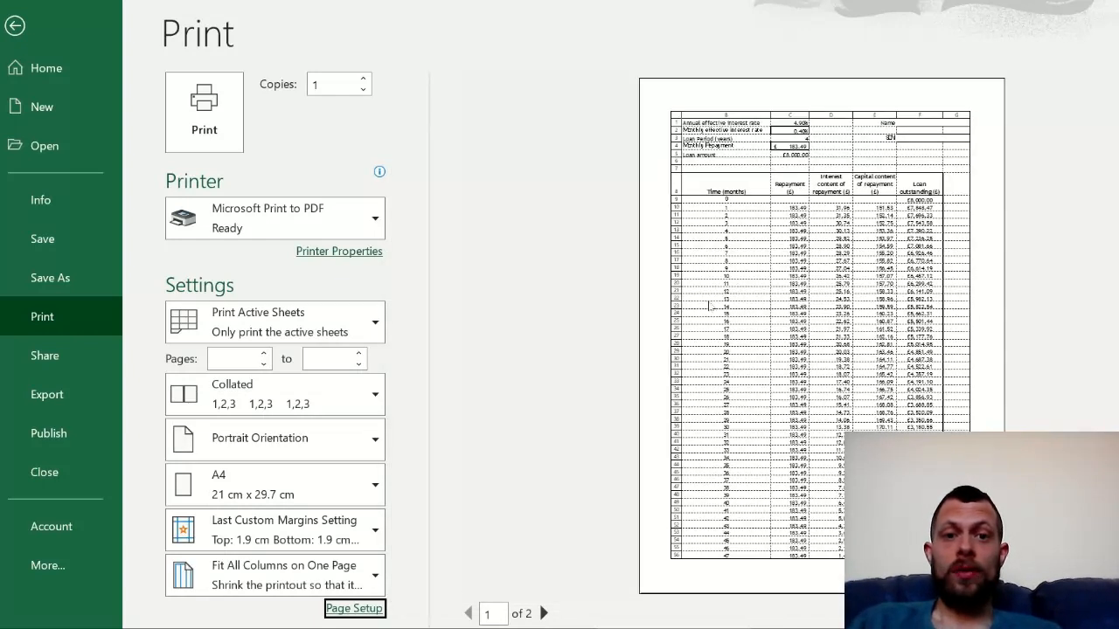